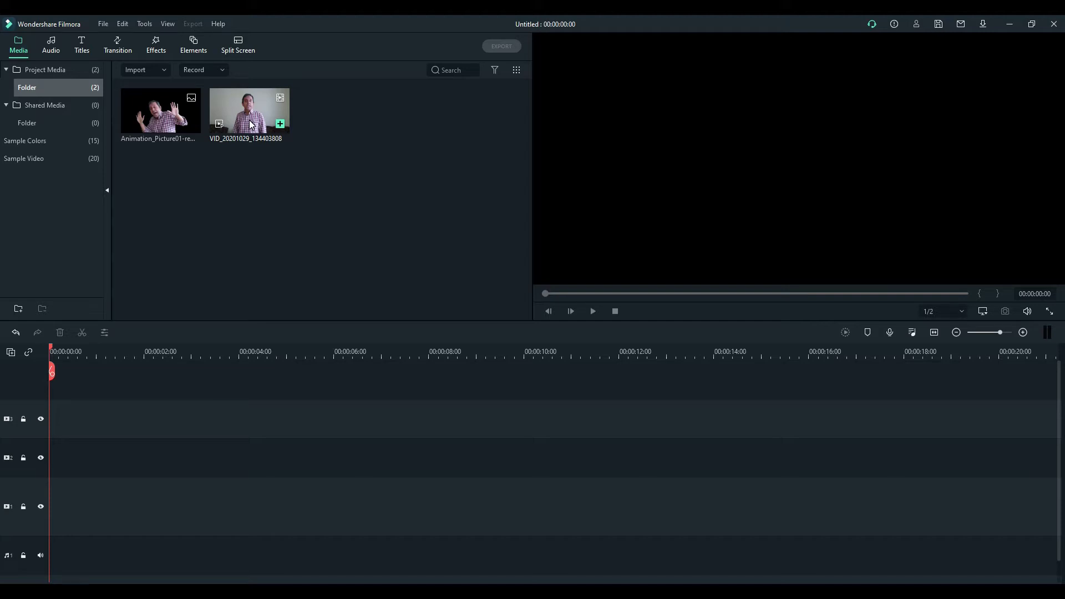
Place VID_20201029_134403808 at the start of track 2, keep project settings, and scrub to about 6 s
drag(250, 124, 54, 469)
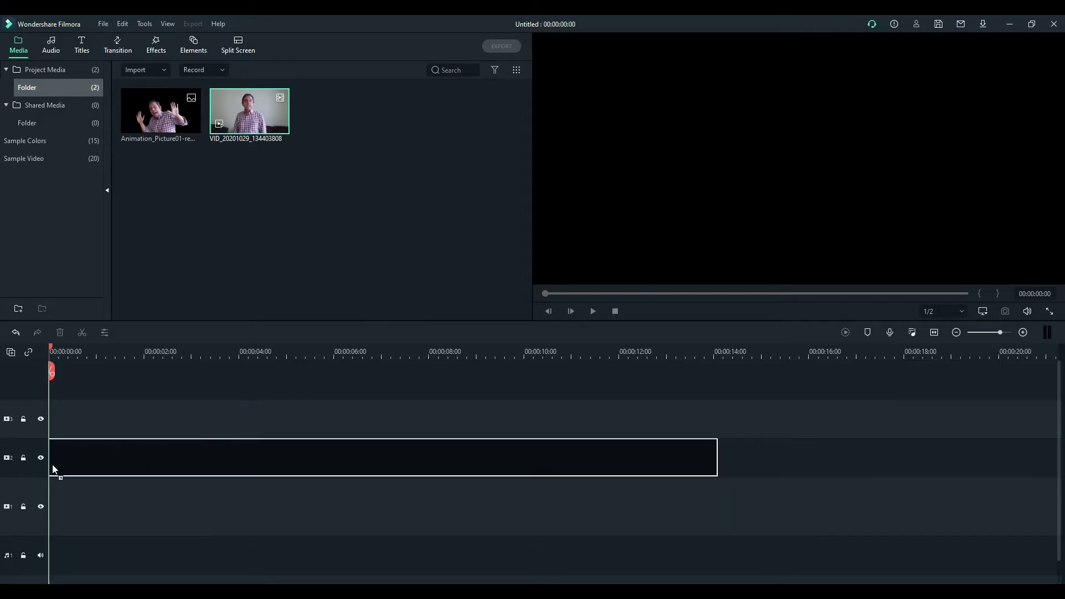
drag(53, 470, 53, 471)
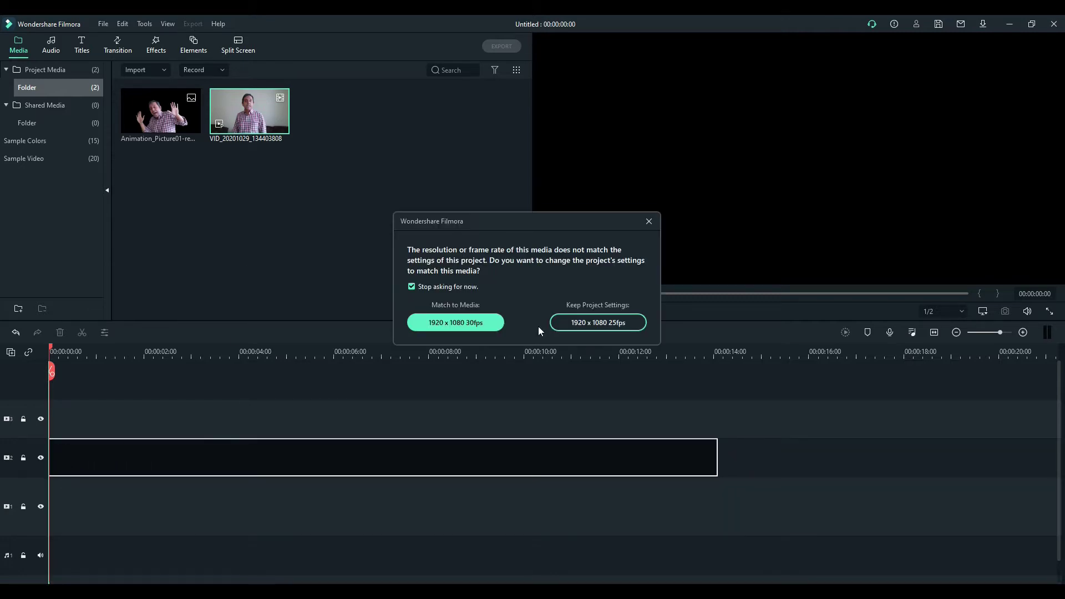
click(585, 324)
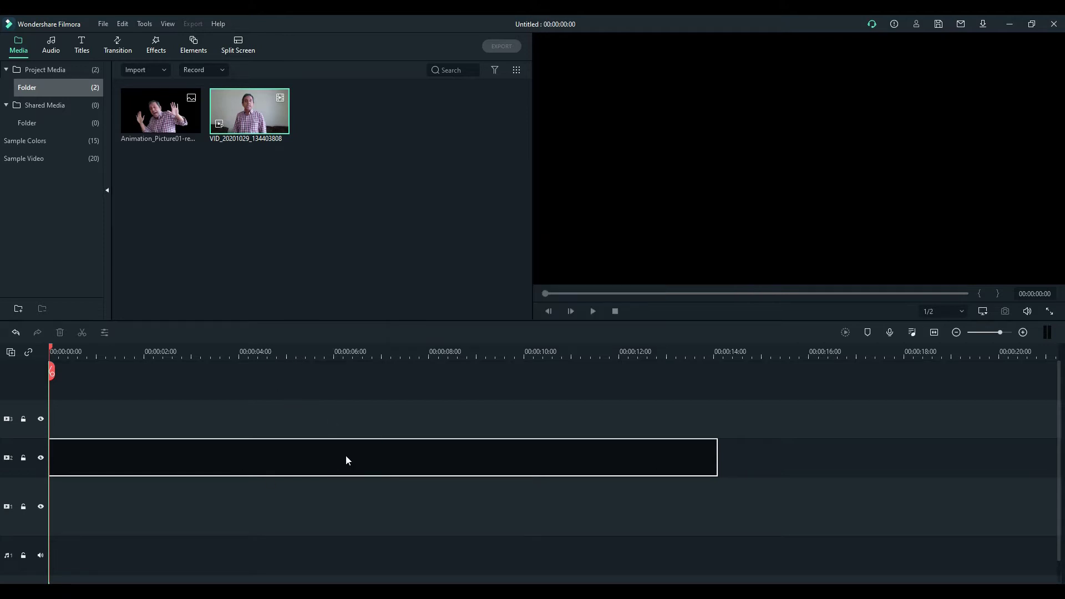
click(159, 353)
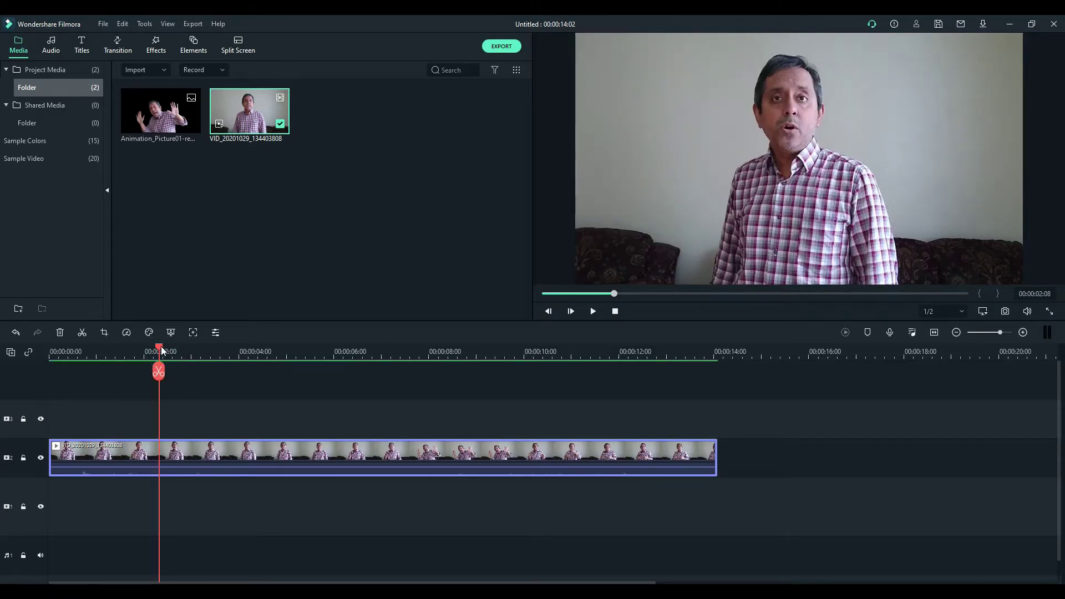
drag(163, 350, 403, 386)
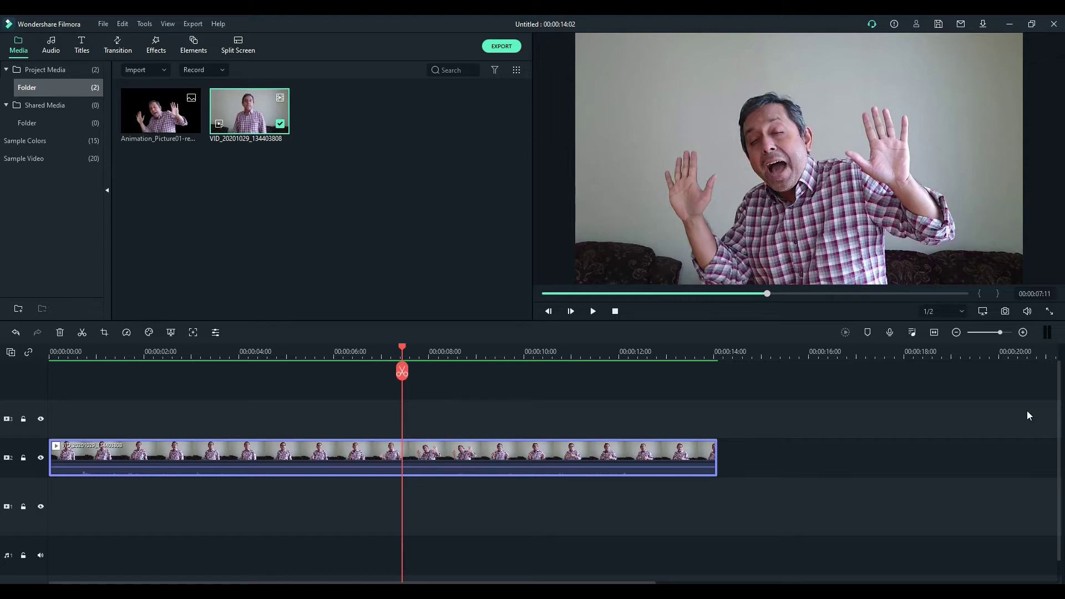
Save a snapshot of the 00:00:07:11 frame where he raises both hands
click(1005, 312)
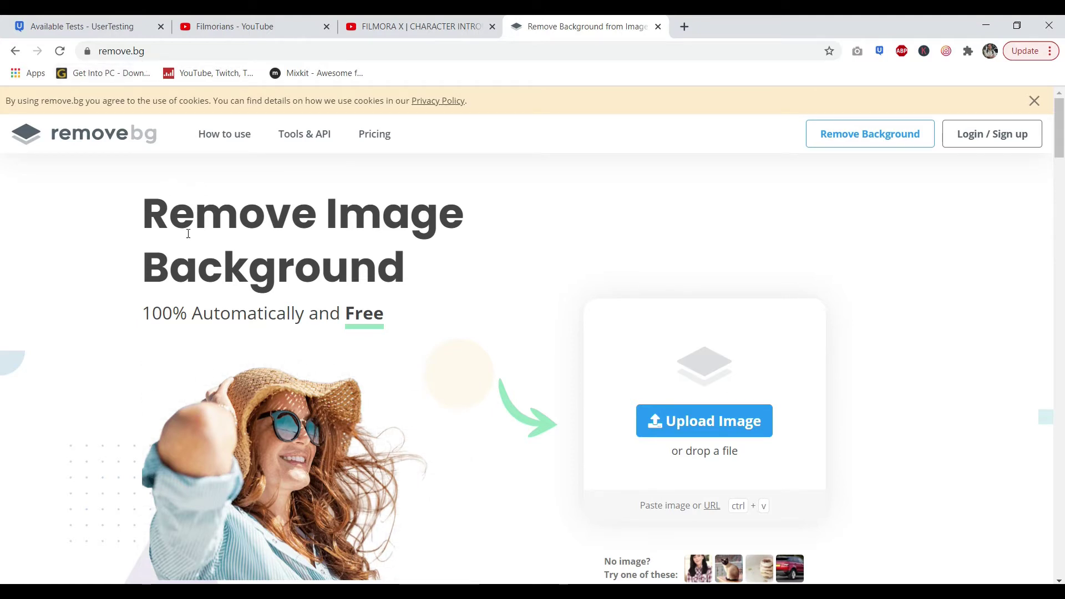
View the removebg-preview cutout in the upload picker, cancel without uploading, and minimize the browser
click(731, 438)
click(509, 456)
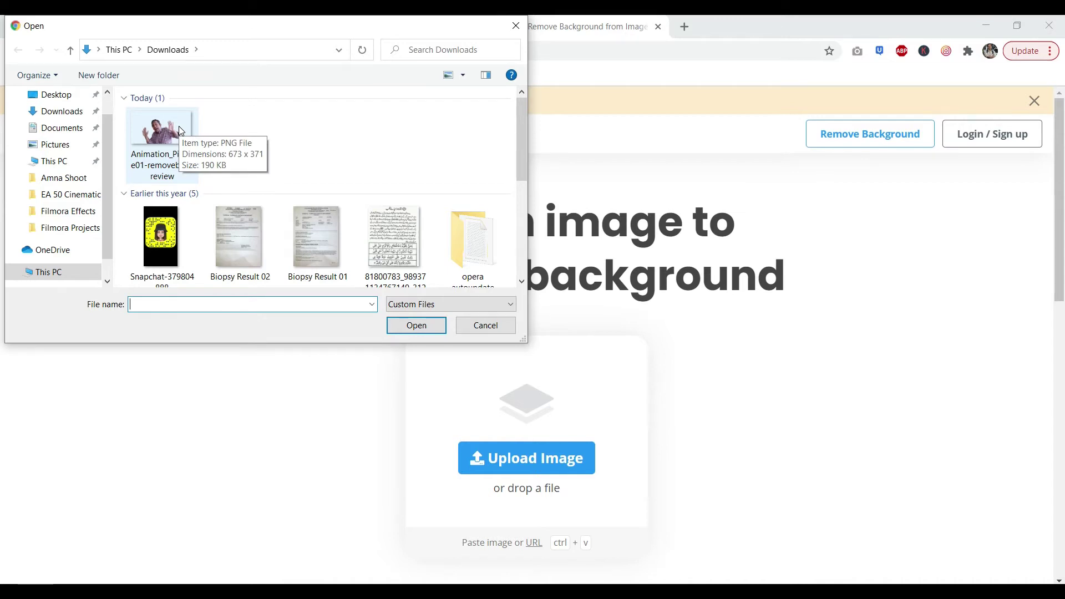
click(496, 331)
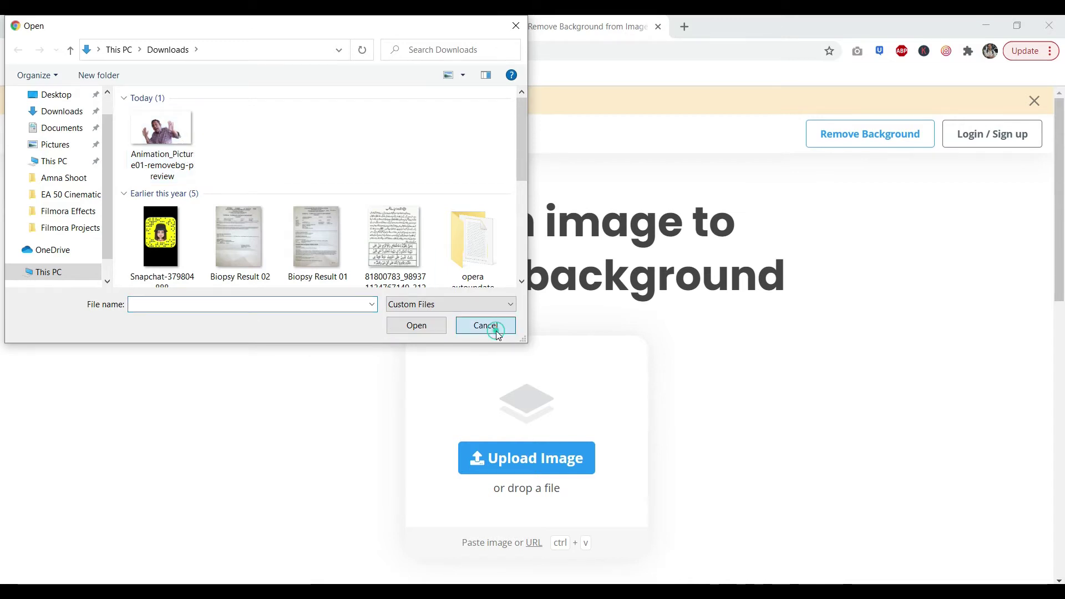
scroll(713, 422, down, 1)
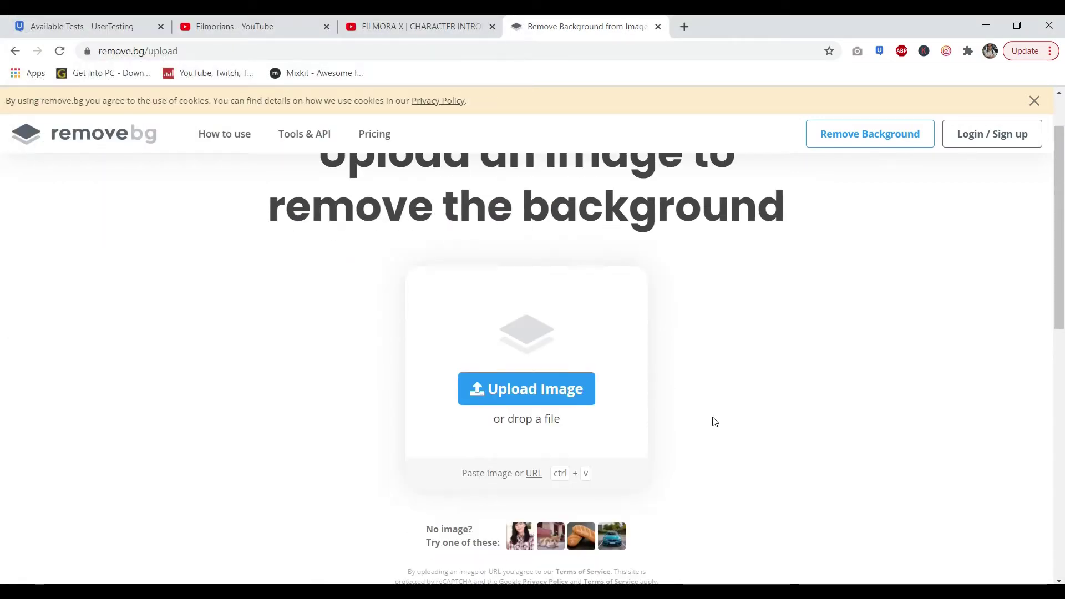
scroll(713, 422, up, 1)
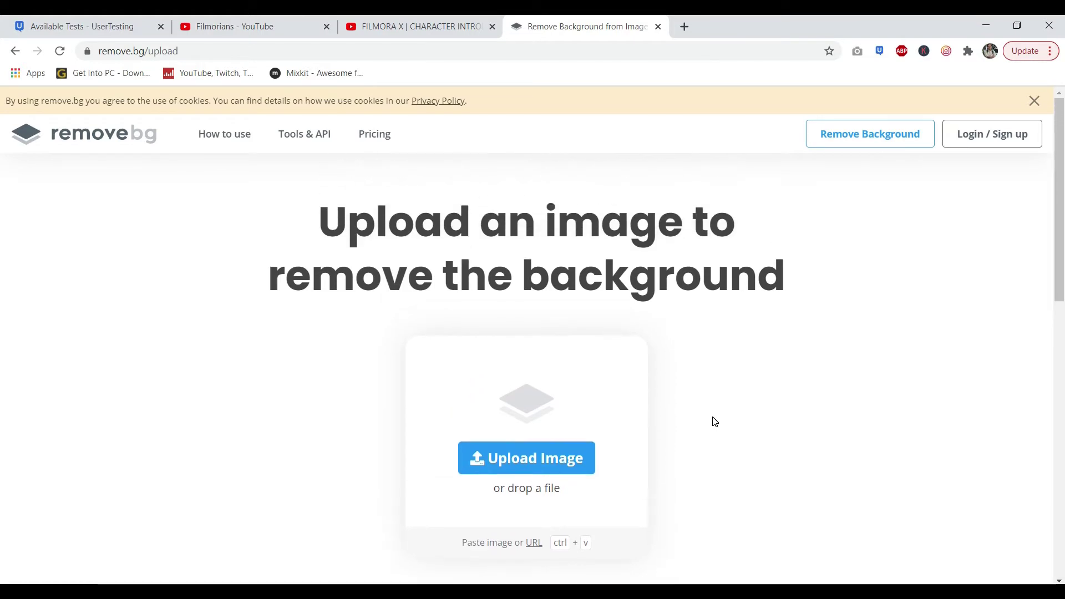
click(988, 26)
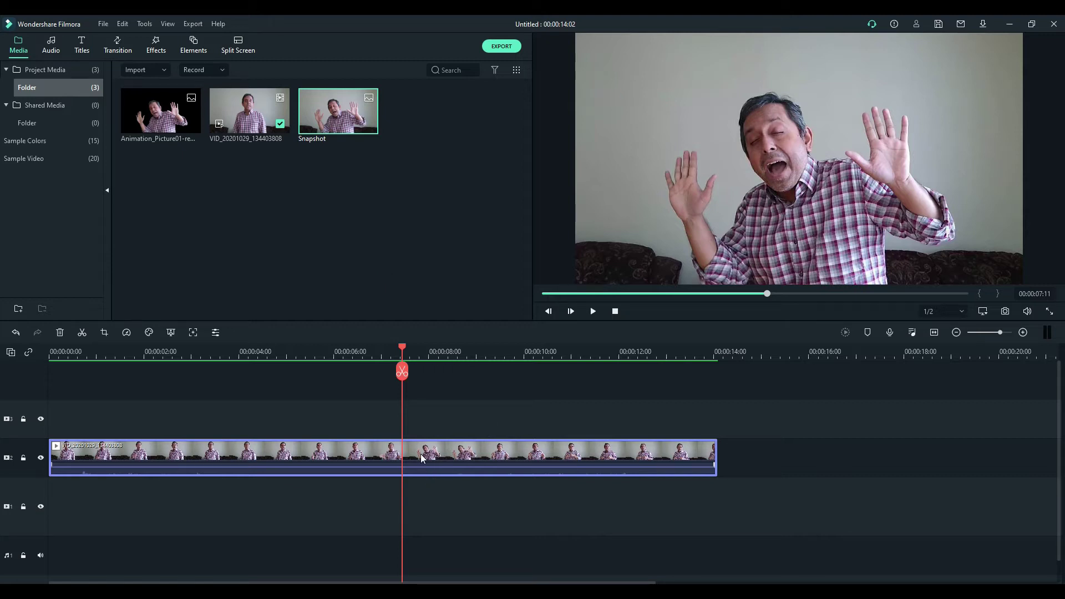
Place Animation_Picture01 on track 3 at the playhead, nudged slightly earlier
mouse_move(160, 112)
click(164, 124)
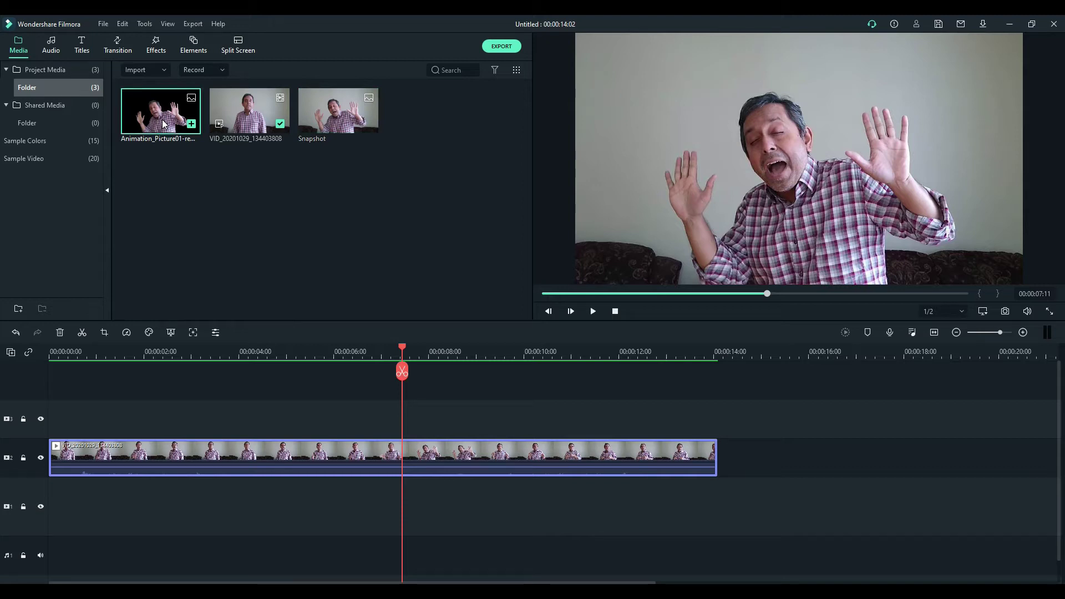
drag(164, 123, 412, 410)
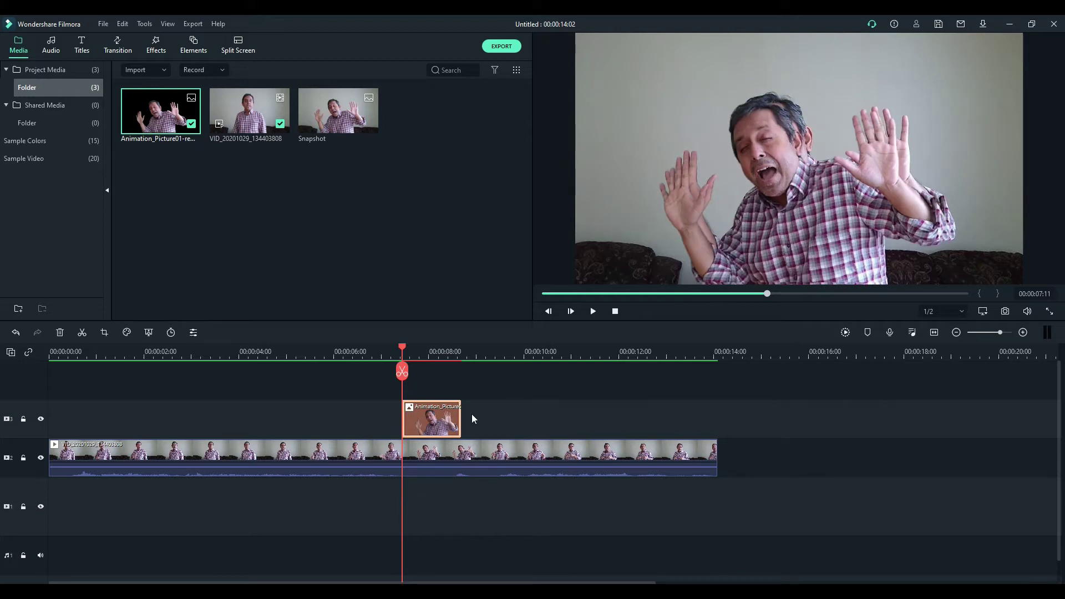
drag(454, 418, 434, 424)
click(437, 425)
drag(437, 425, 423, 430)
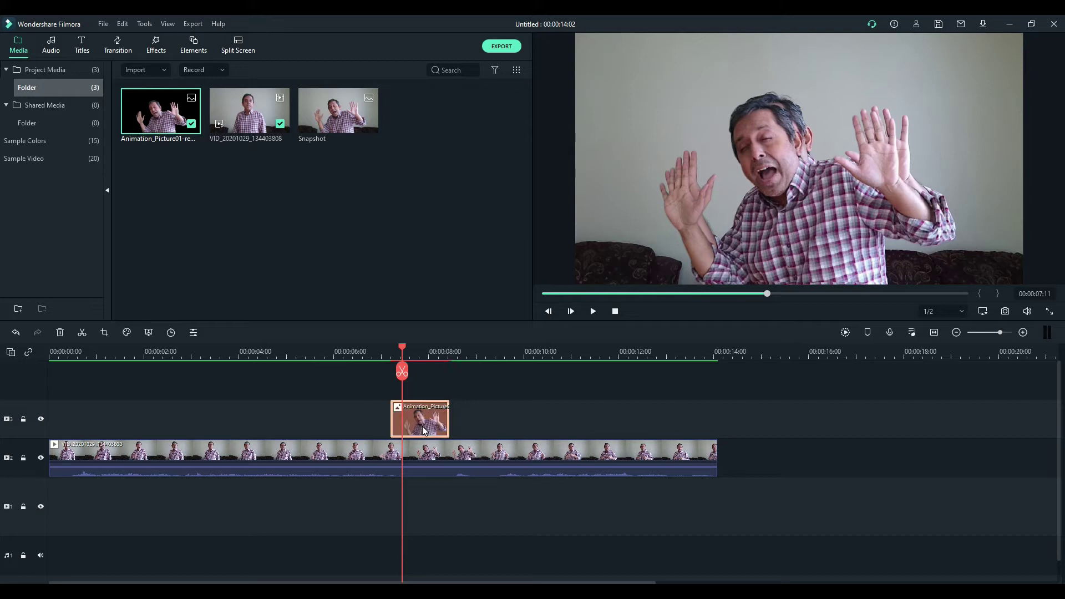
Move the playhead forward to about 8 seconds
click(403, 345)
drag(403, 346, 425, 350)
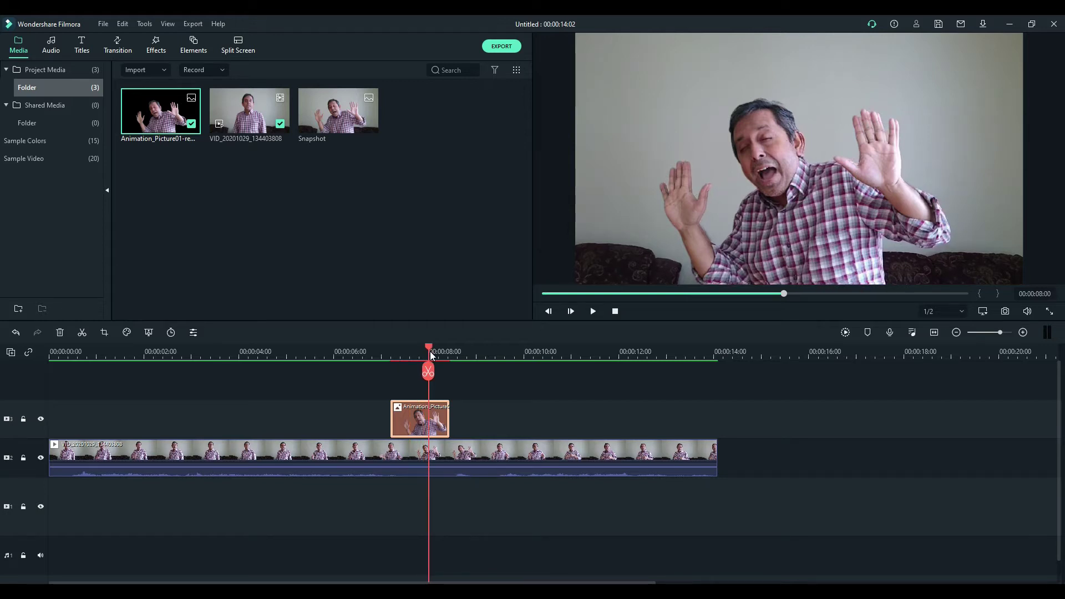
drag(424, 351, 439, 357)
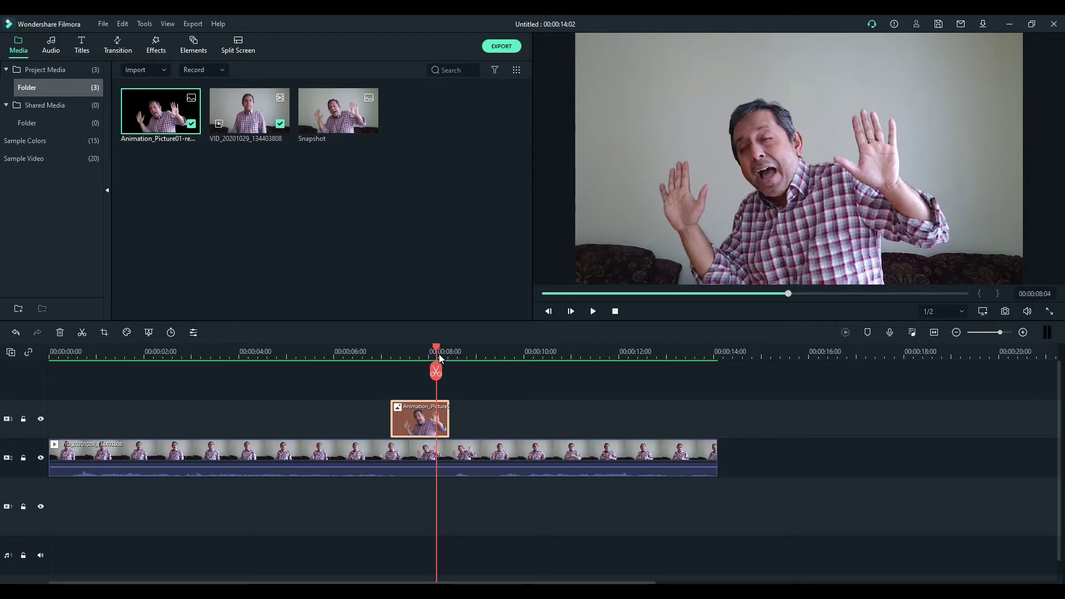
Split the talking-head video at the playhead and move the cutout to start at the split
click(459, 459)
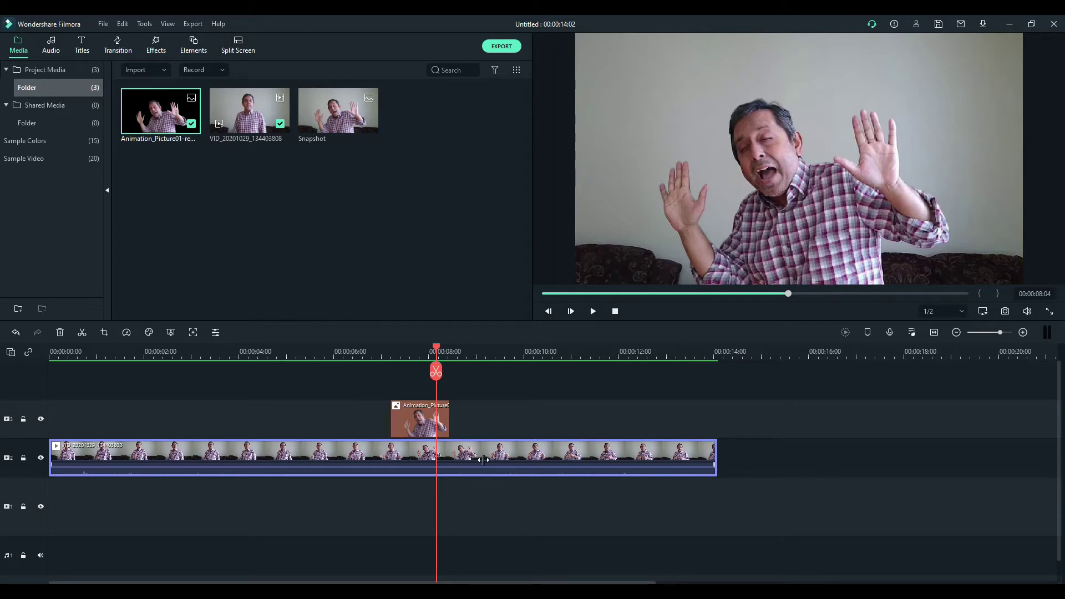
click(438, 379)
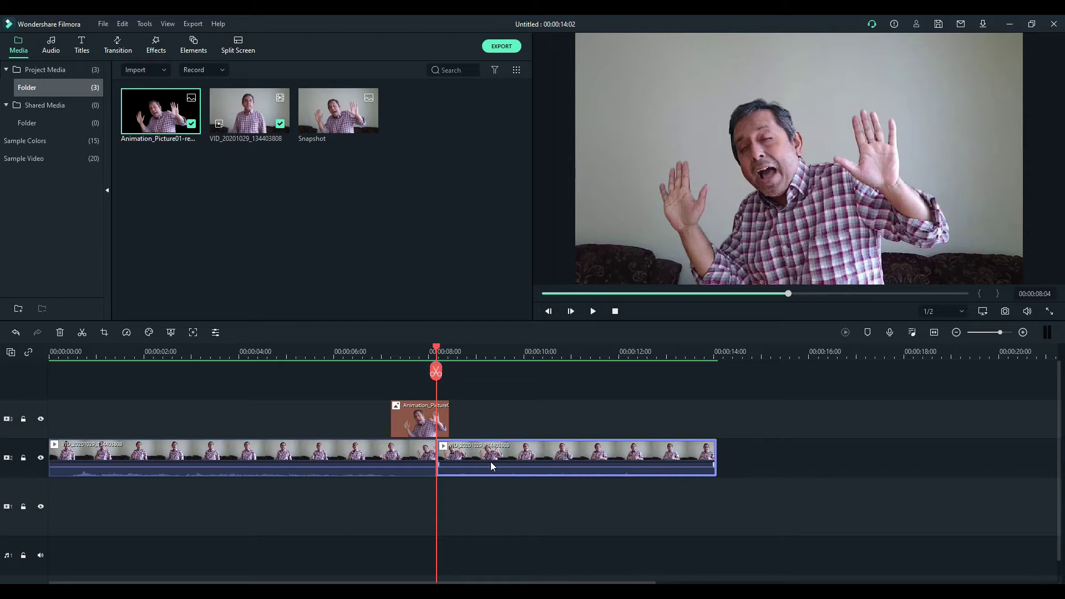
drag(490, 462, 724, 469)
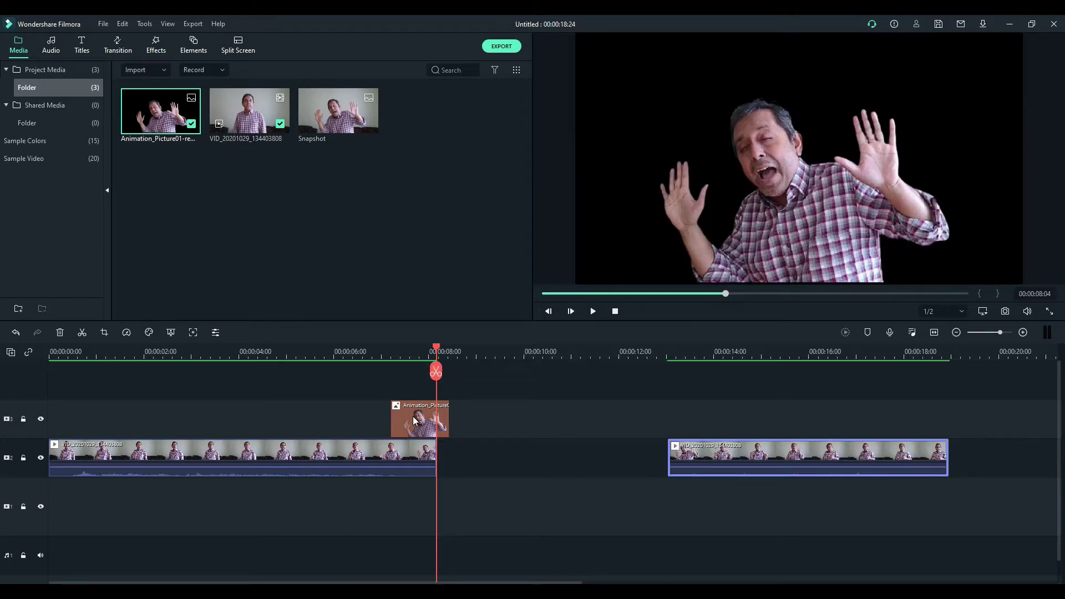
click(414, 422)
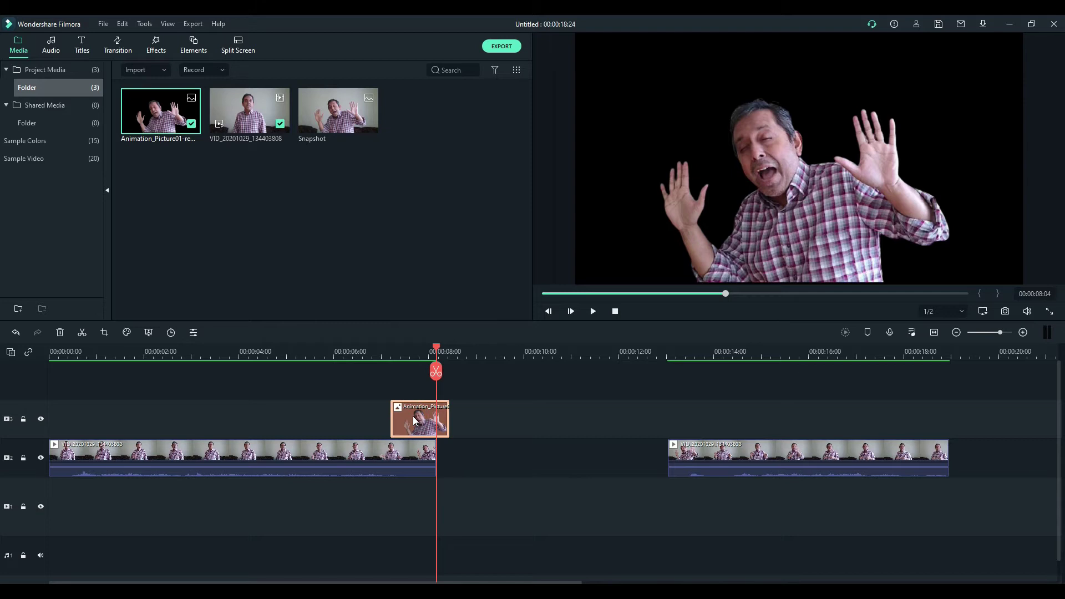
mouse_move(414, 422)
mouse_down()
mouse_move(472, 460)
mouse_move(463, 430)
mouse_up()
Slide the second video part back, leaving a cutout-length gap, and preview that section
click(628, 463)
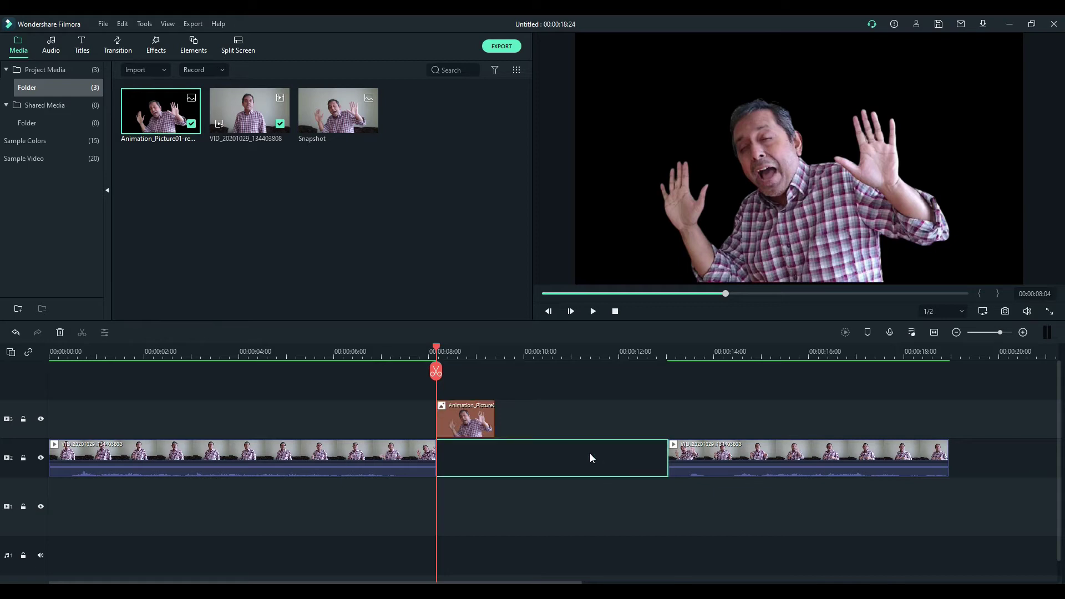
drag(700, 465, 532, 463)
click(463, 462)
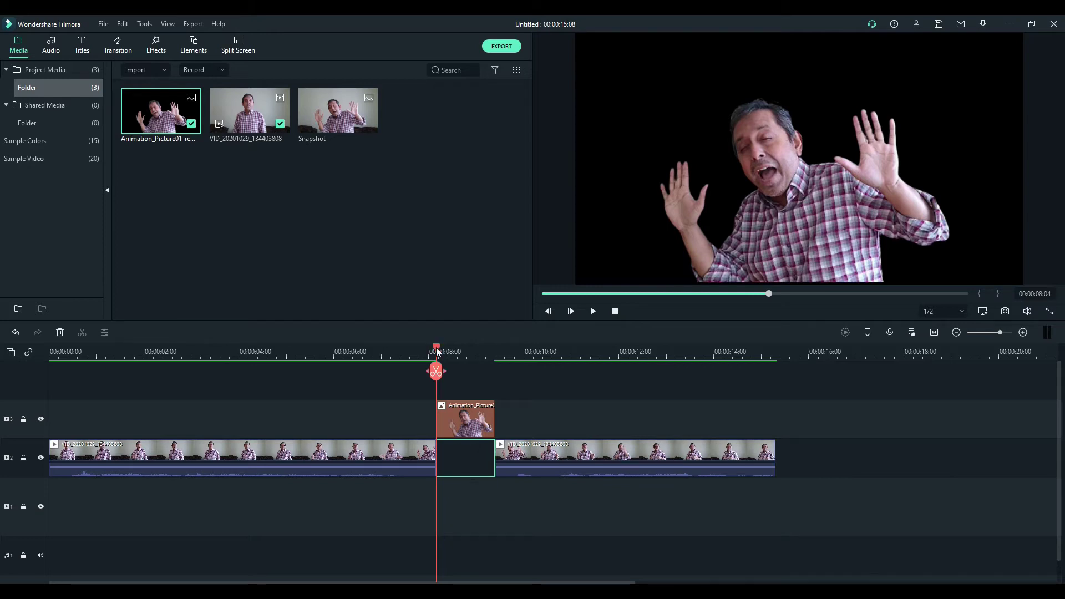
drag(436, 348, 419, 351)
click(596, 312)
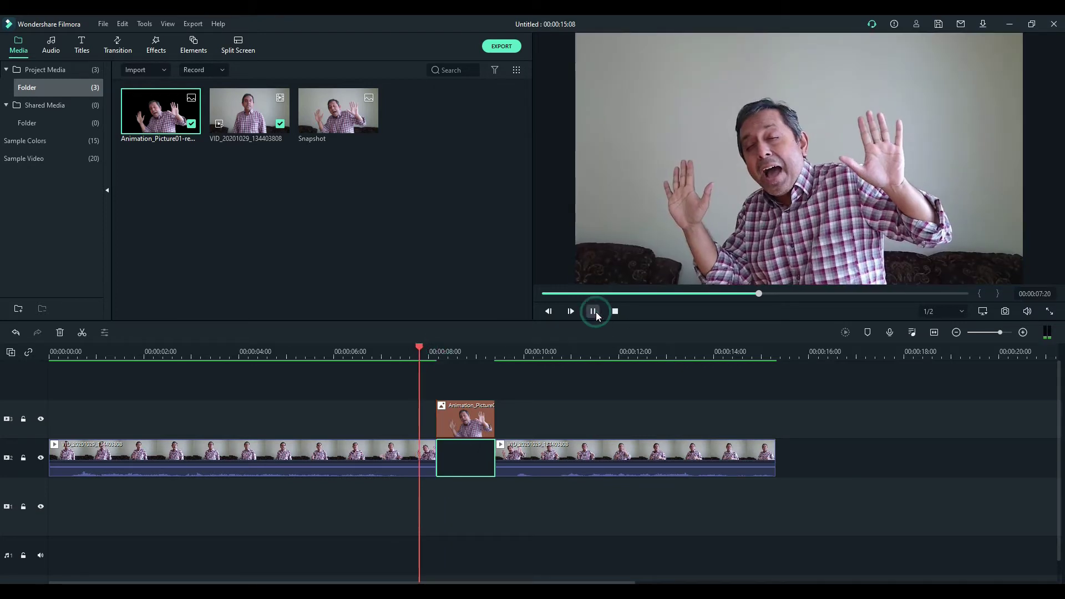
click(596, 313)
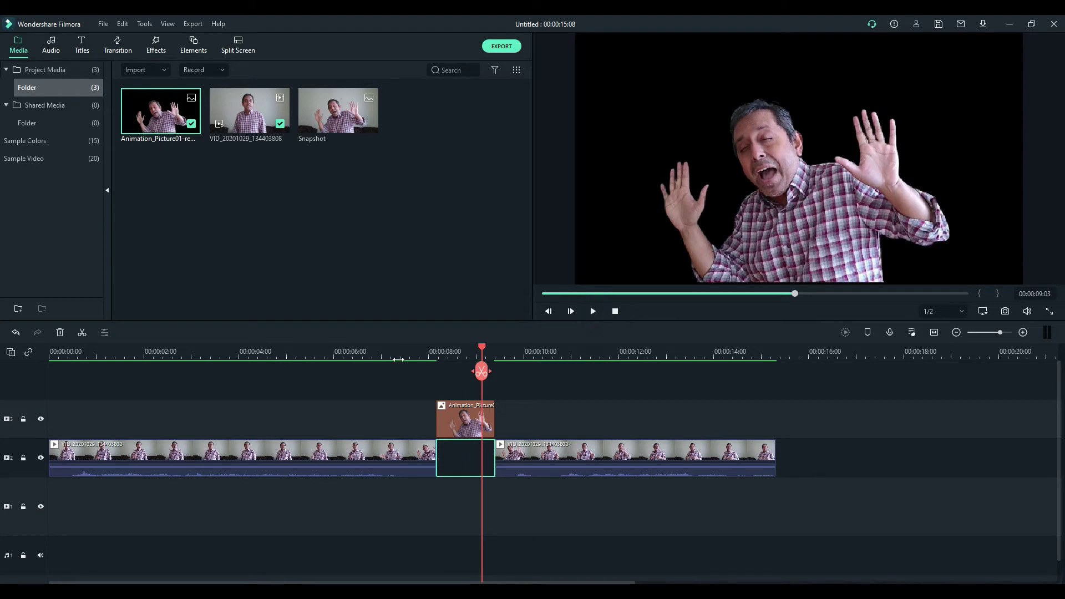
click(420, 348)
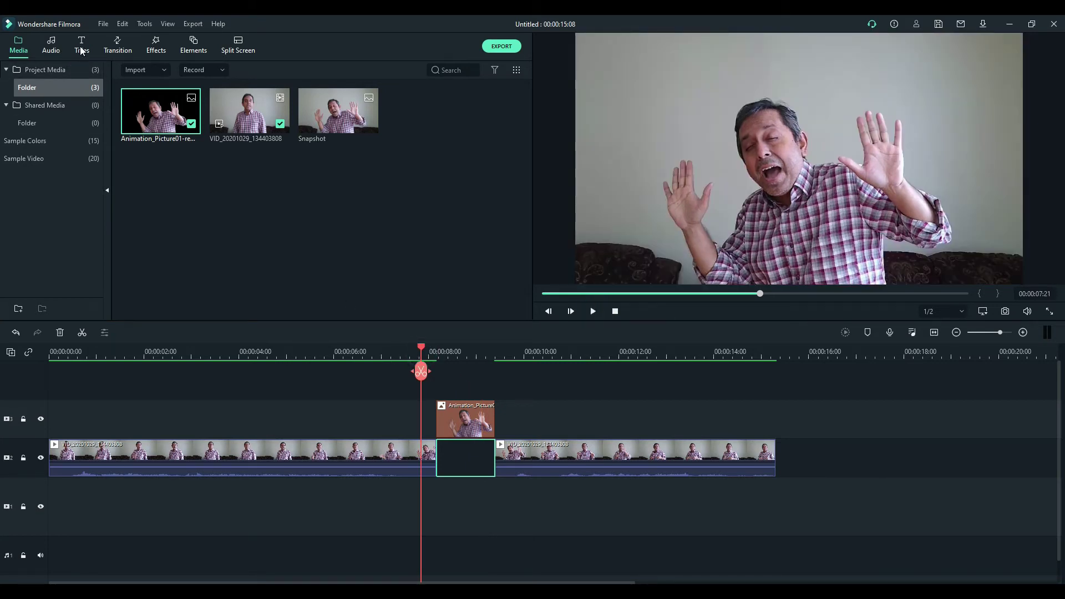
Show the Titles library with the Channel Tokyo Opener templates
click(82, 51)
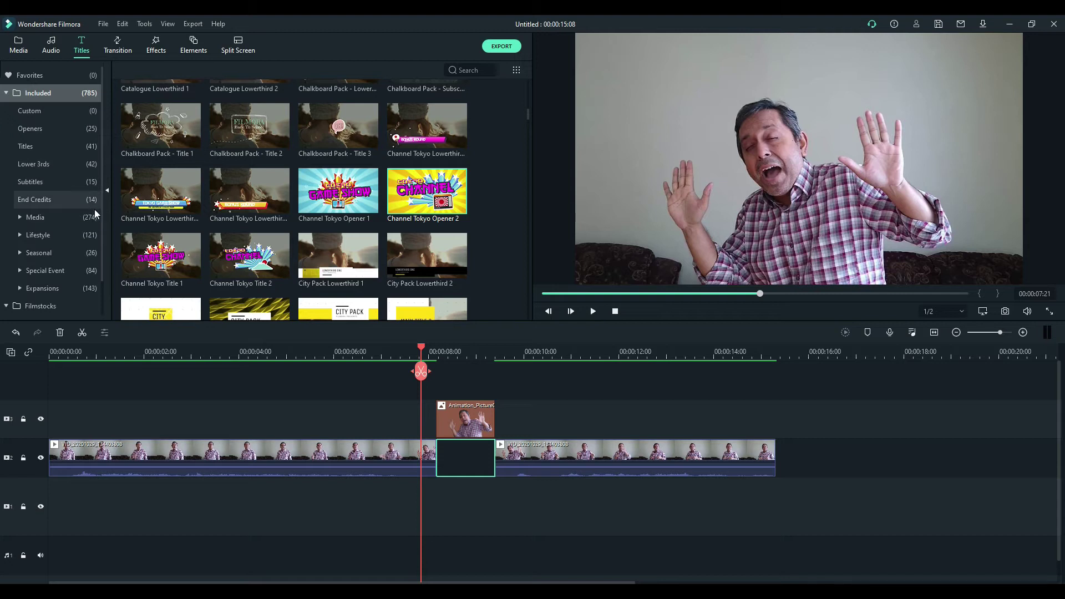
scroll(316, 197, down, 5)
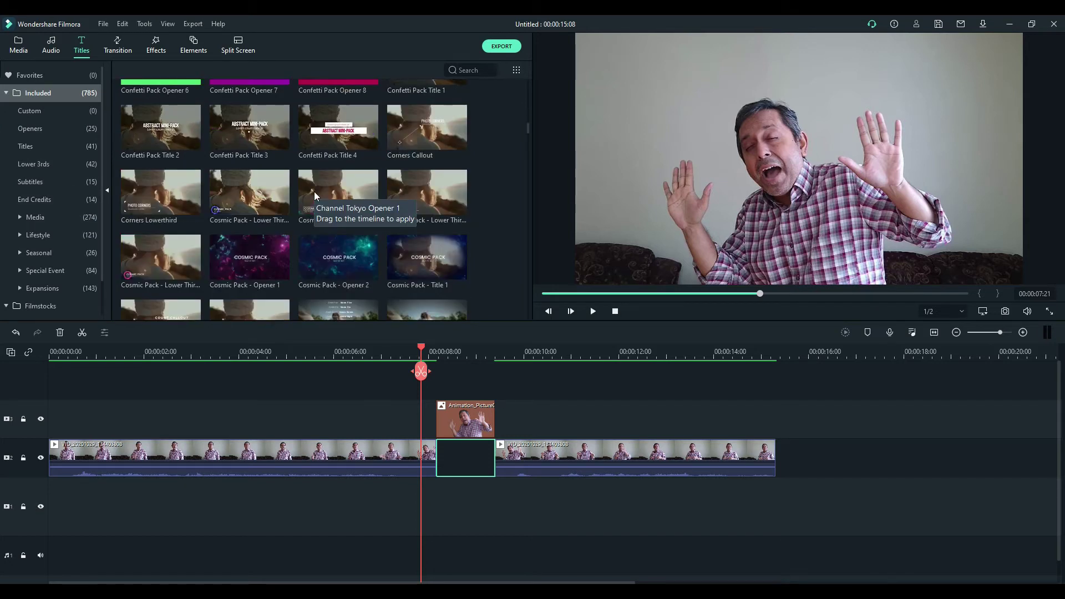
scroll(314, 197, up, 3)
scroll(314, 197, up, 2)
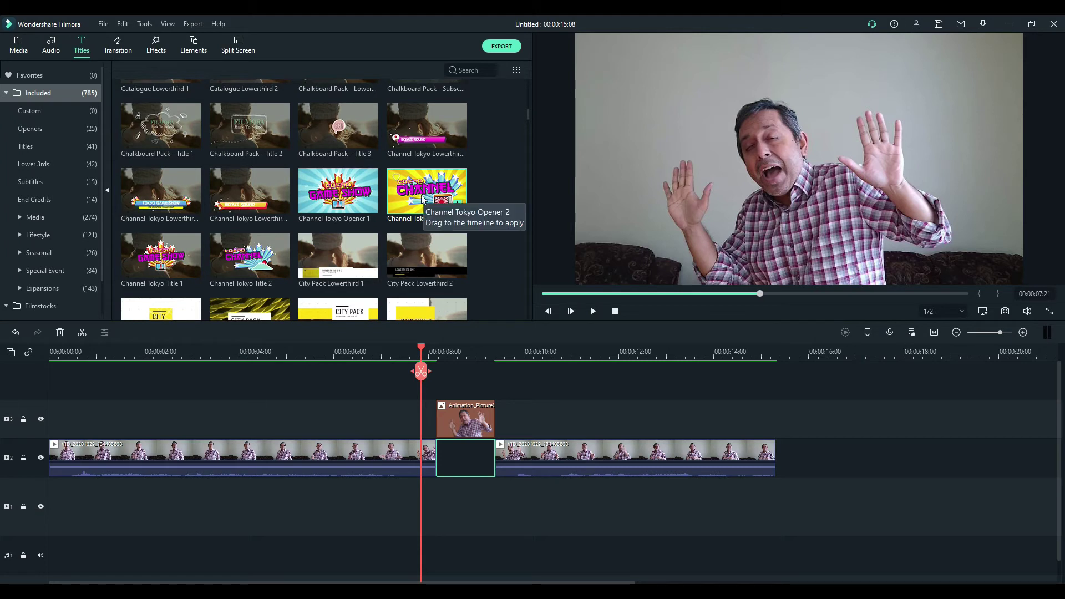
Add Channel Tokyo Opener 2 to the timeline and trim it to fill the gap
drag(423, 198, 464, 514)
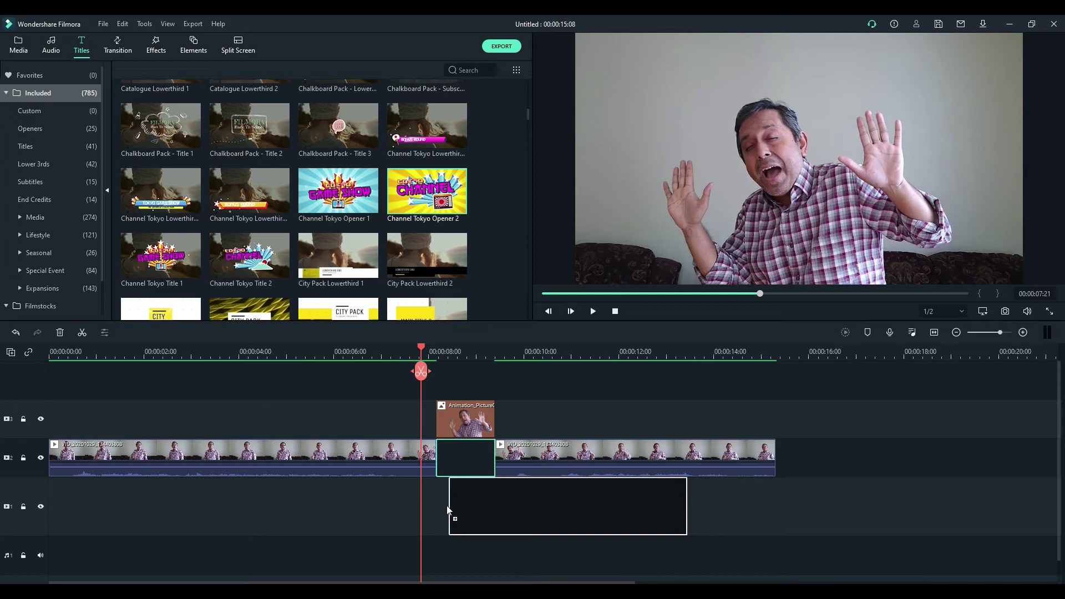
drag(463, 514, 448, 506)
mouse_move(687, 515)
mouse_down()
mouse_move(557, 515)
mouse_move(475, 496)
mouse_up()
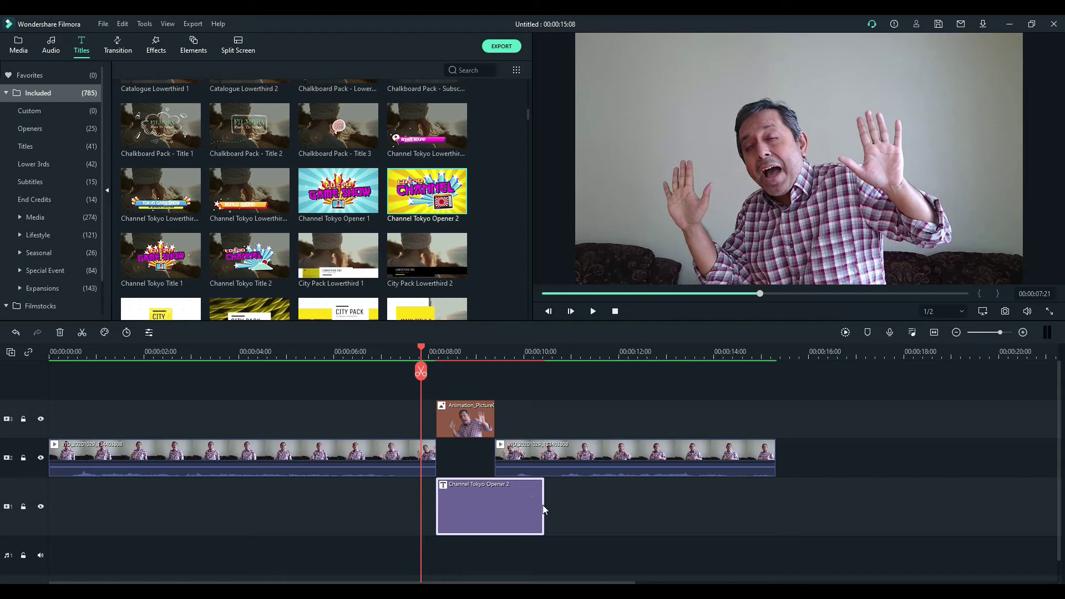
drag(543, 505, 476, 491)
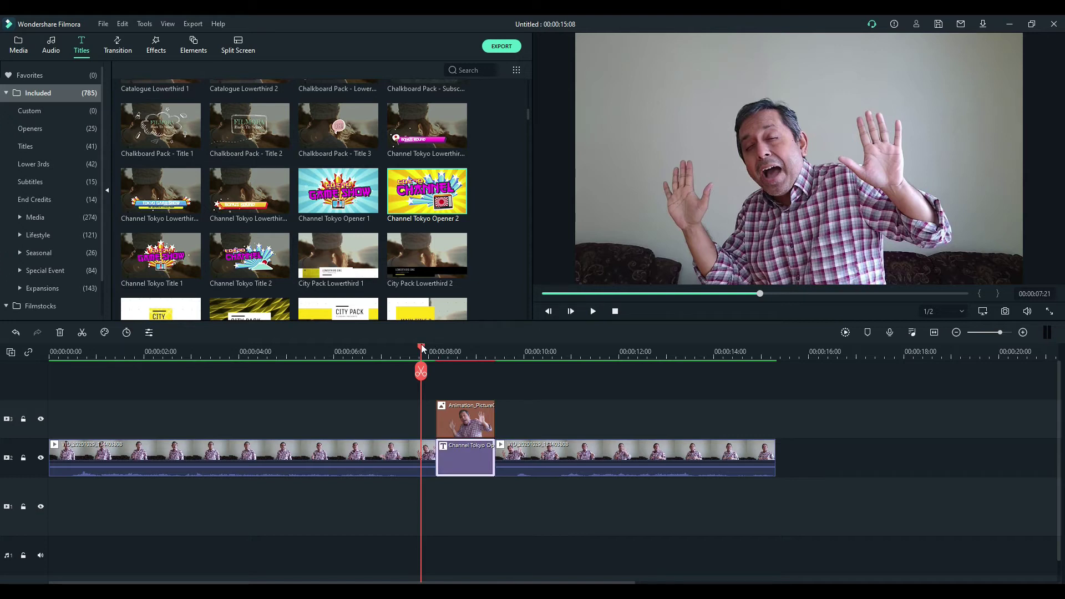
Render the edited section and play back the title beneath the cutout
drag(422, 347, 464, 359)
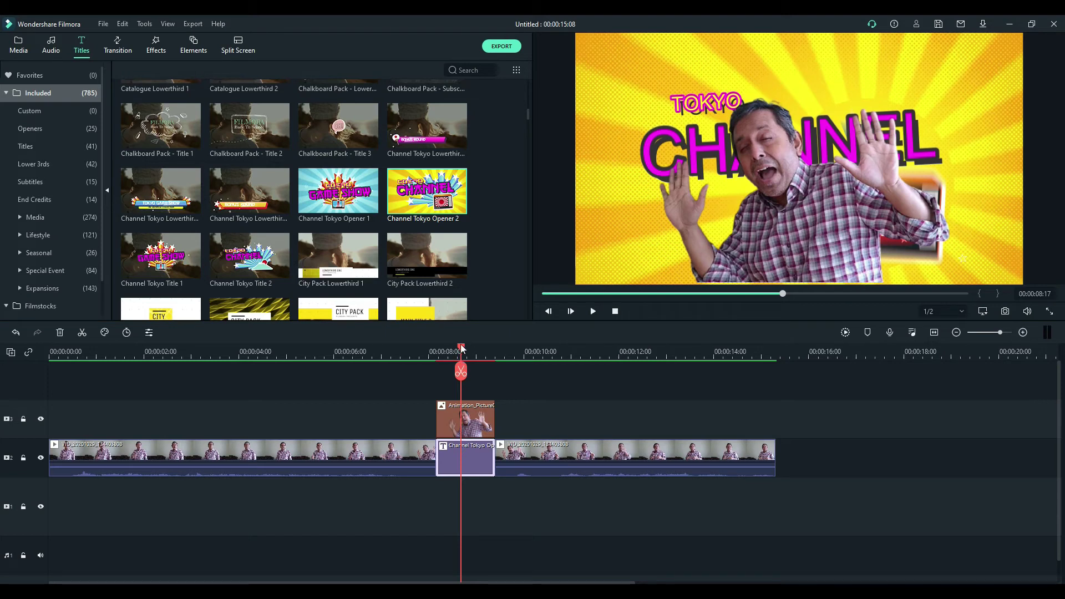
mouse_move(461, 347)
mouse_down()
mouse_move(493, 347)
mouse_move(391, 347)
mouse_up()
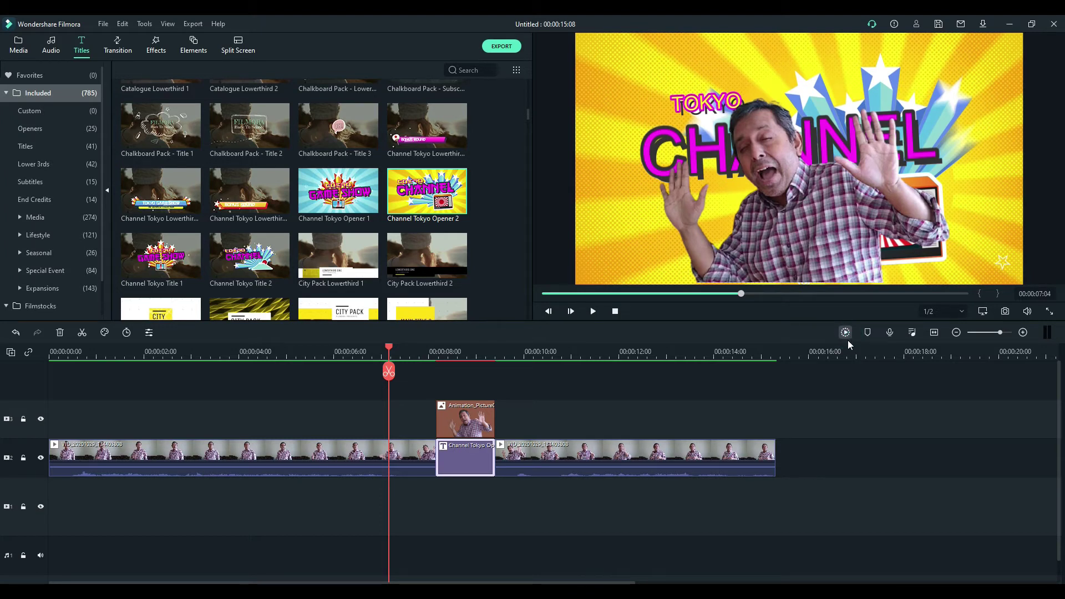
click(845, 334)
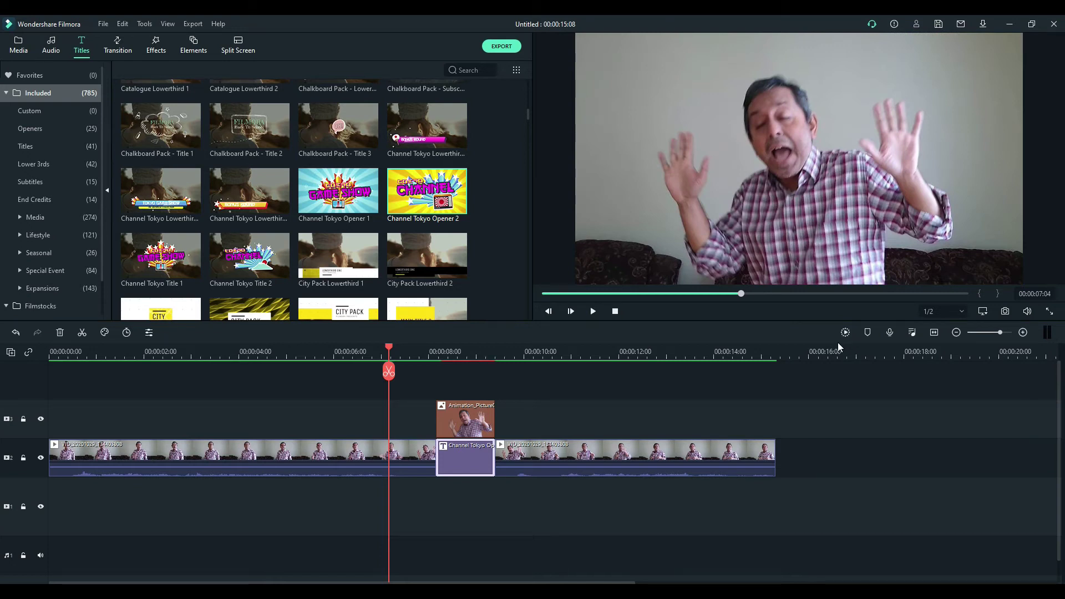
click(593, 313)
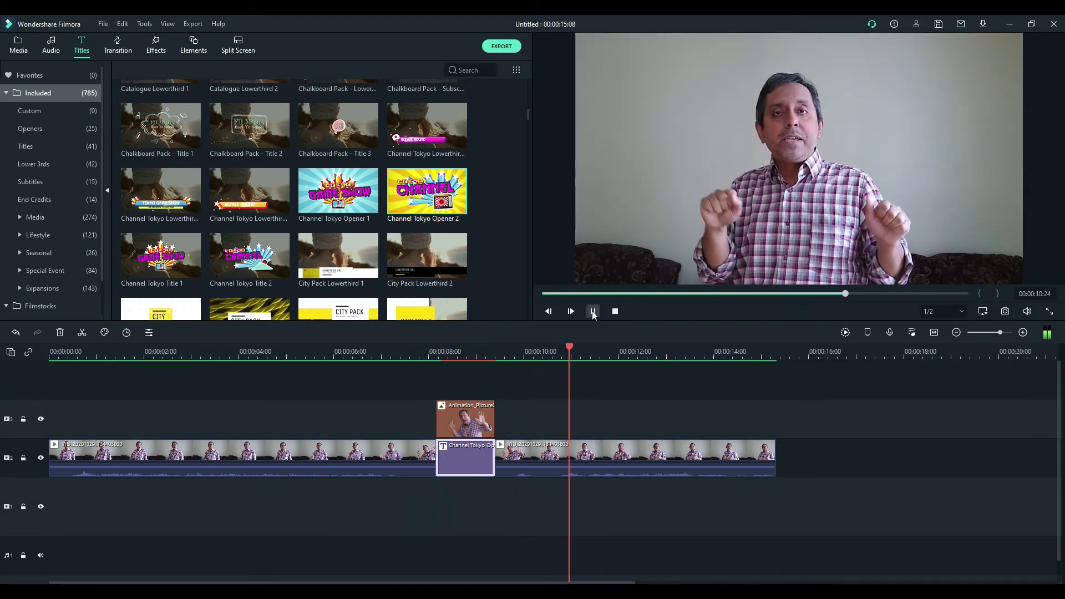
click(593, 311)
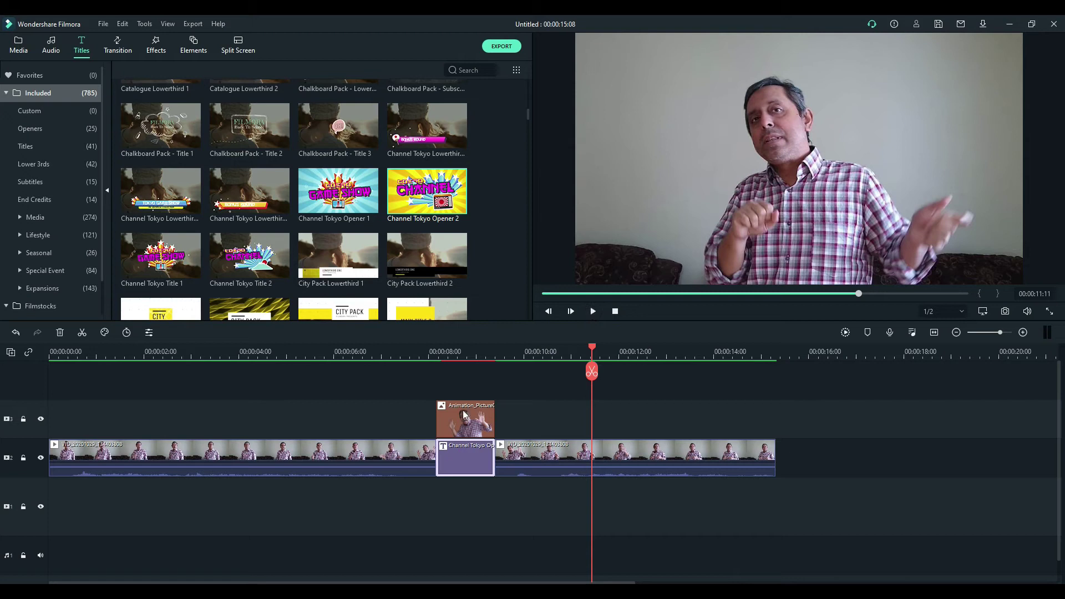
At about 8 s, lock the Animation_Picture track and select the Channel Tokyo title in the preview
click(470, 462)
click(463, 353)
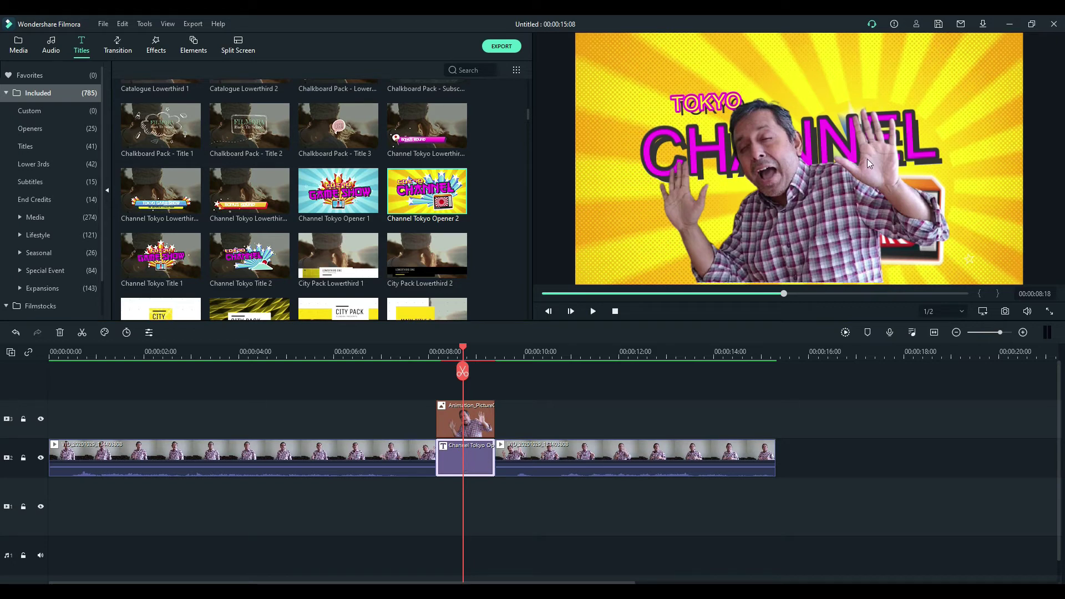
click(466, 419)
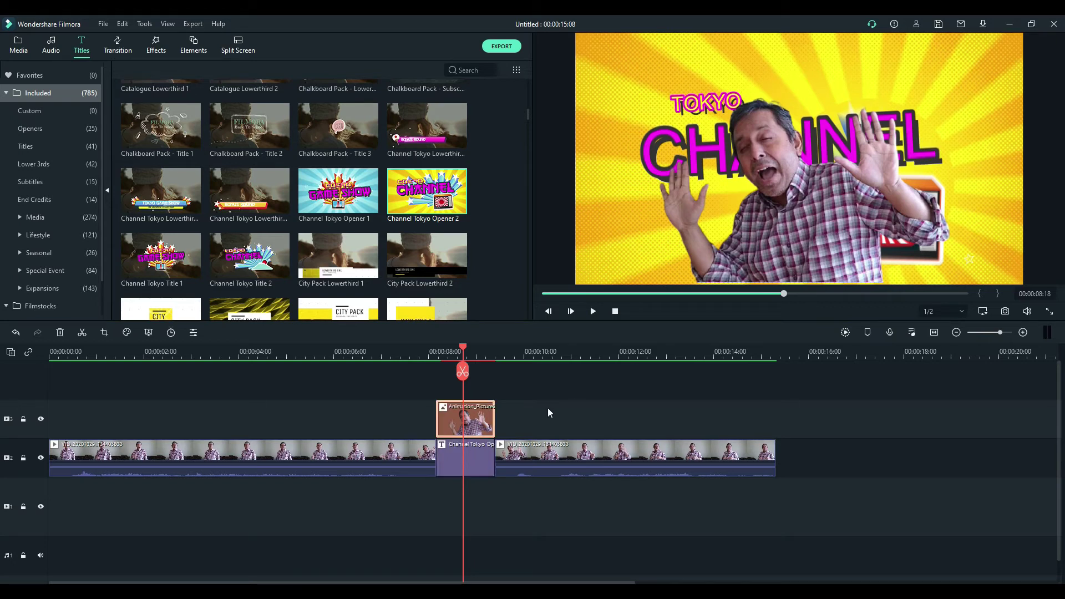
click(23, 419)
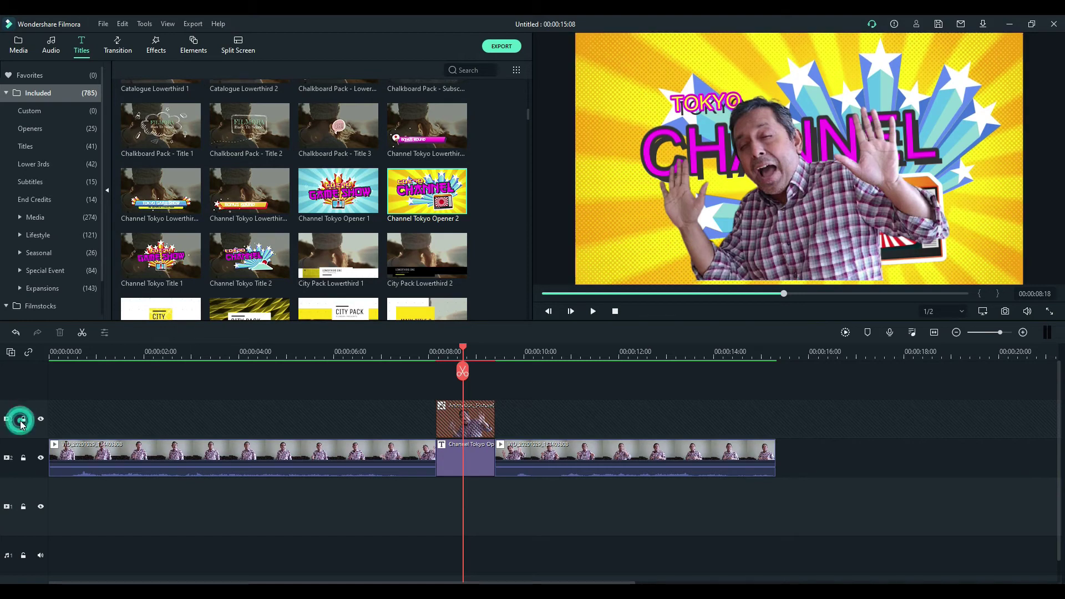
click(929, 155)
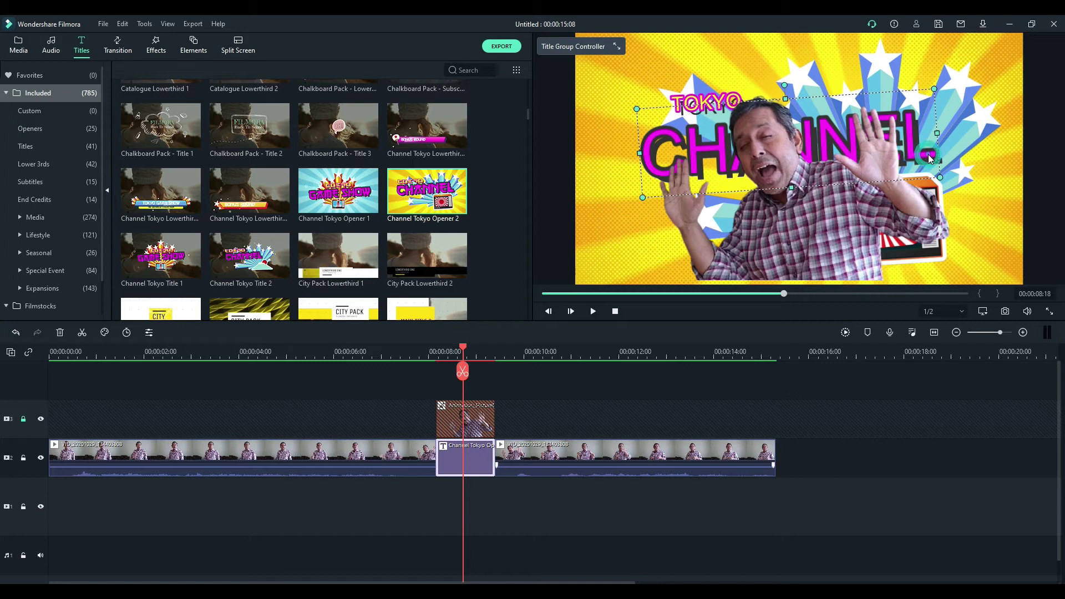
Replace CHANNEL with 'Stop' and move it leftward in the frame
double_click(929, 156)
click(250, 129)
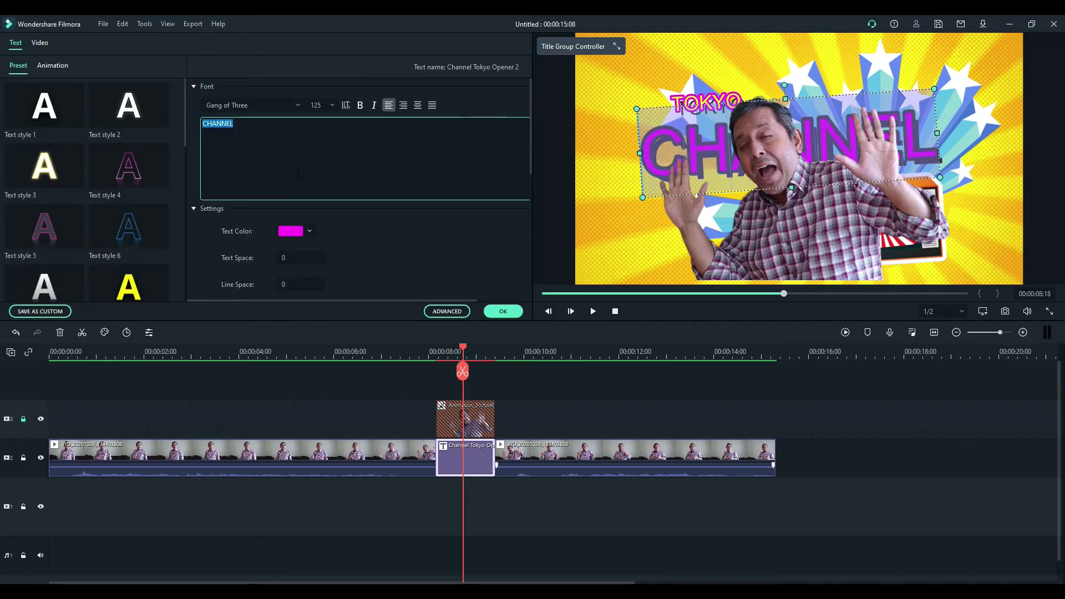
text(Stop)
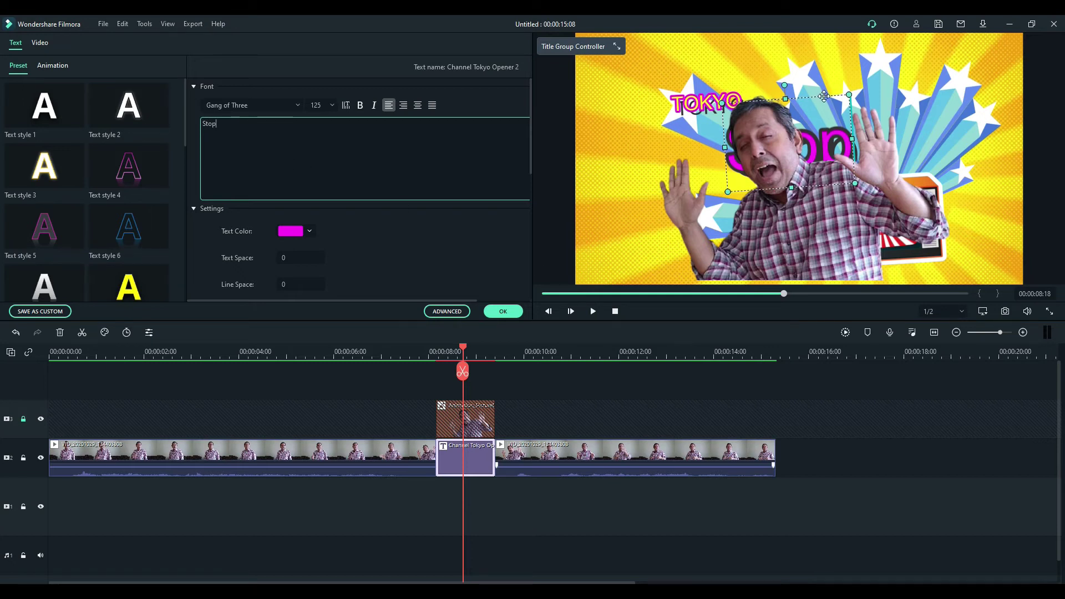
mouse_move(827, 97)
mouse_down()
mouse_move(722, 101)
mouse_move(691, 137)
mouse_up()
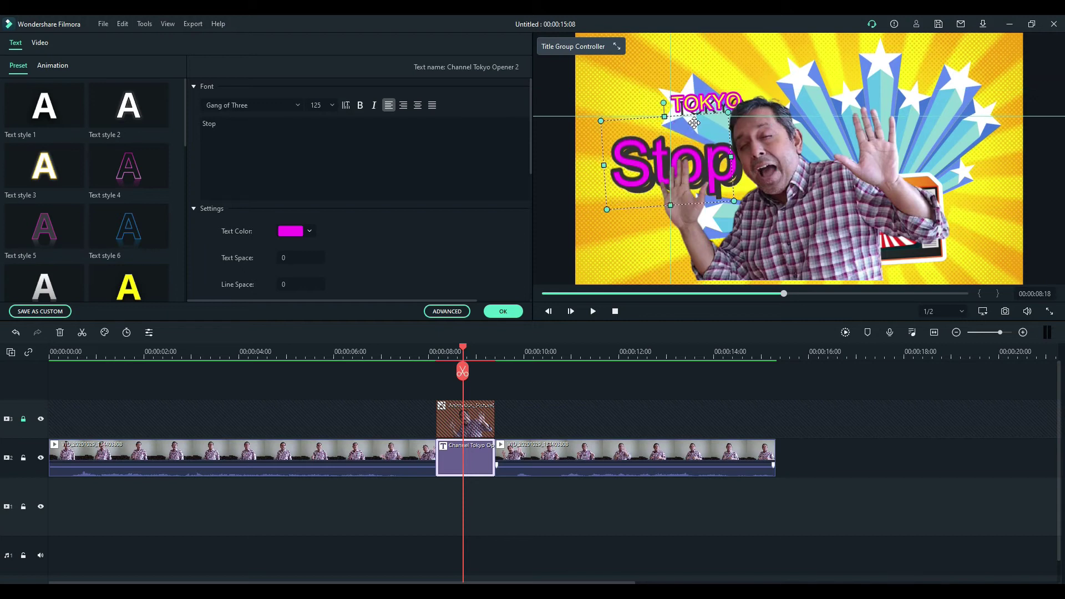
Position Stop top-left and TOKYO to the right, then change TOKYO to 'Right Now'
click(699, 106)
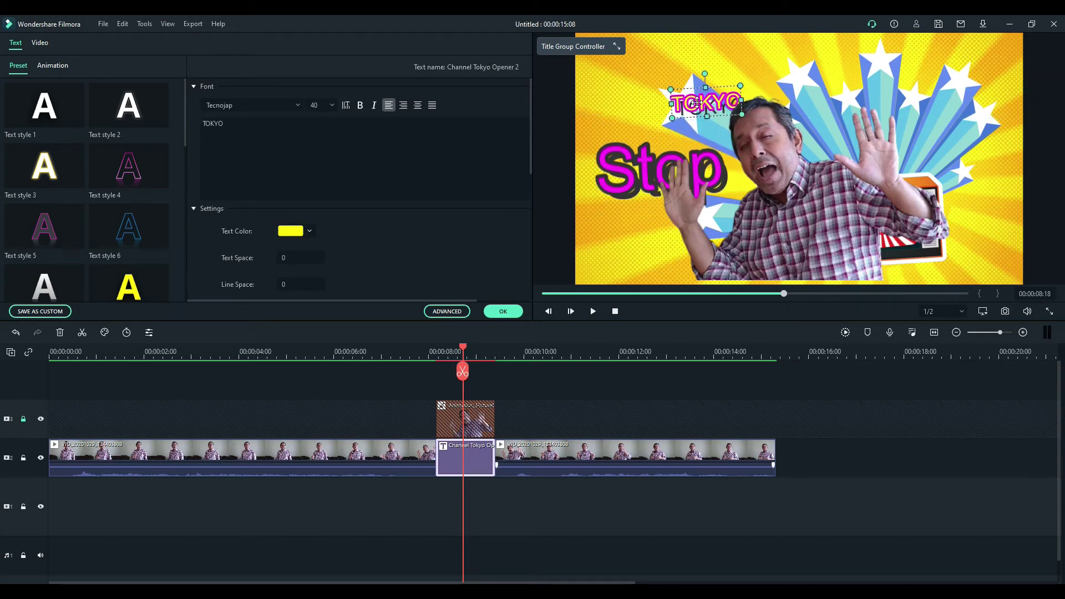
drag(717, 91, 881, 87)
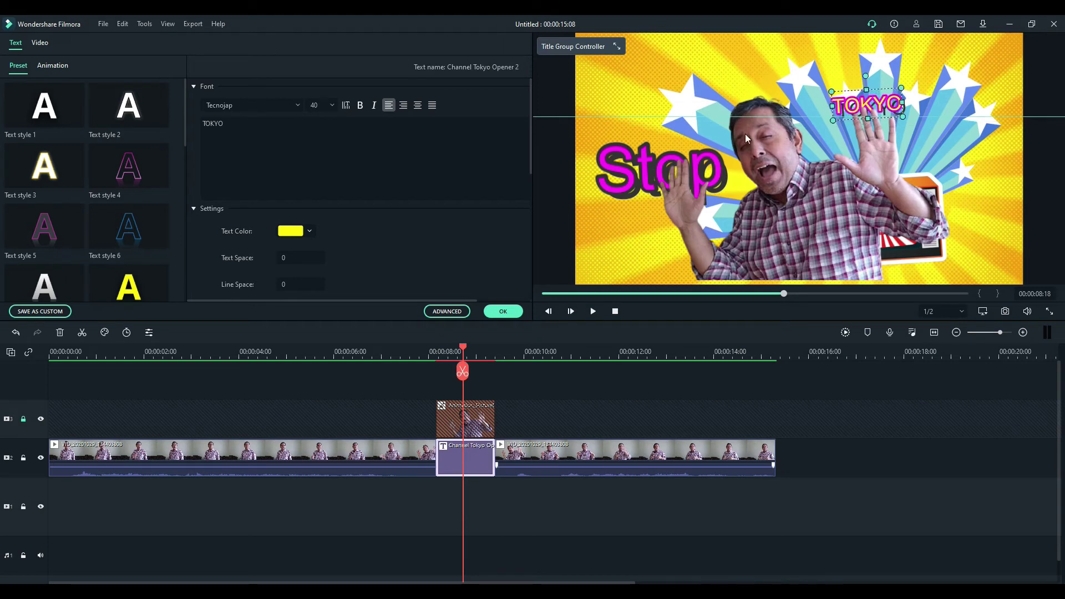
click(644, 161)
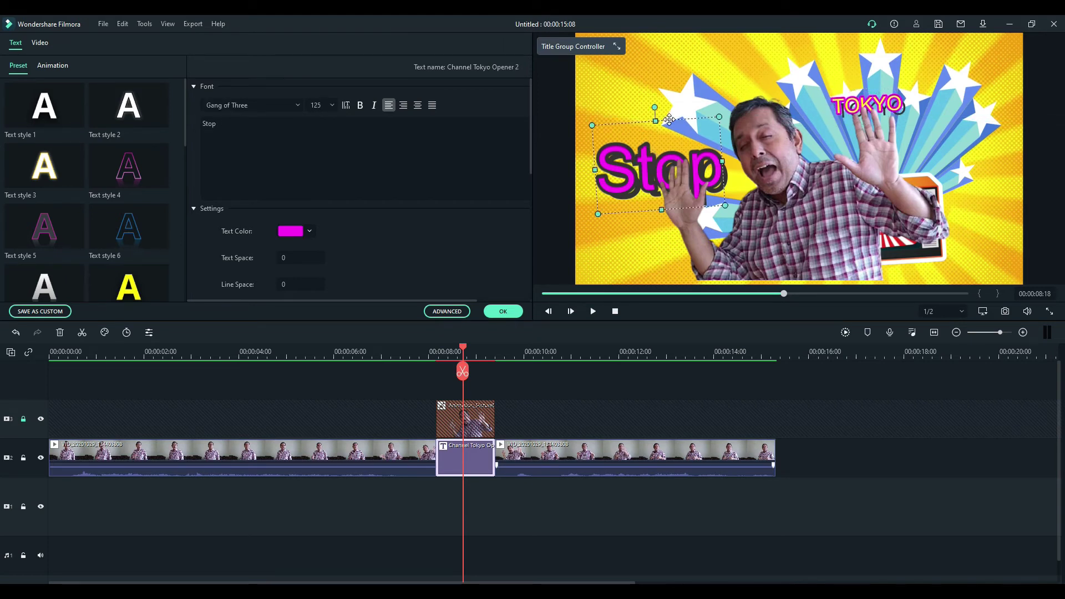
mouse_move(669, 119)
mouse_down()
mouse_move(696, 81)
mouse_move(680, 57)
mouse_up()
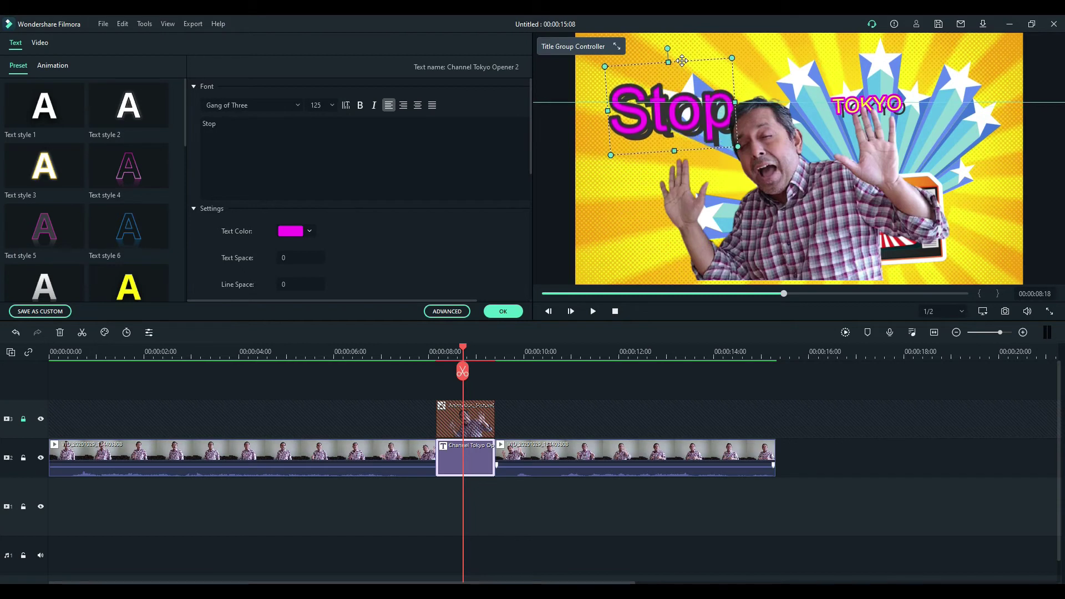
click(877, 104)
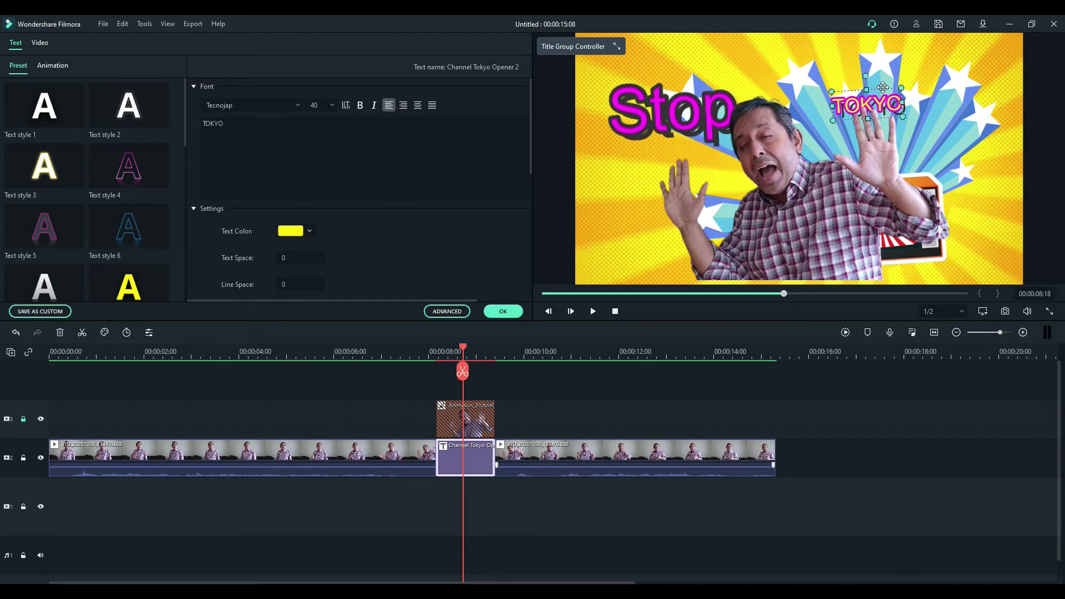
drag(883, 88, 849, 86)
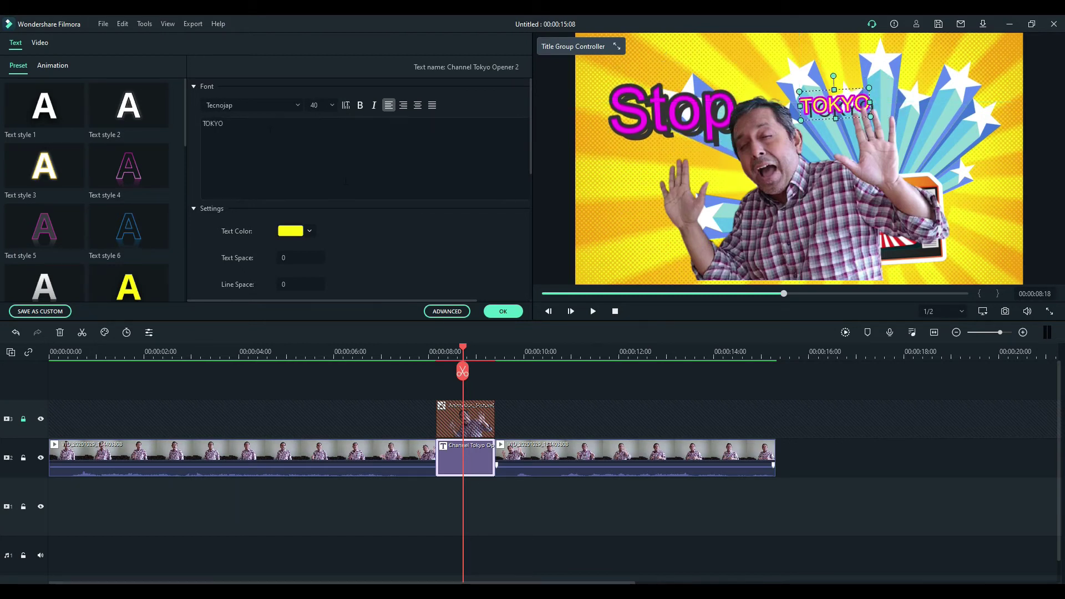
double_click(262, 125)
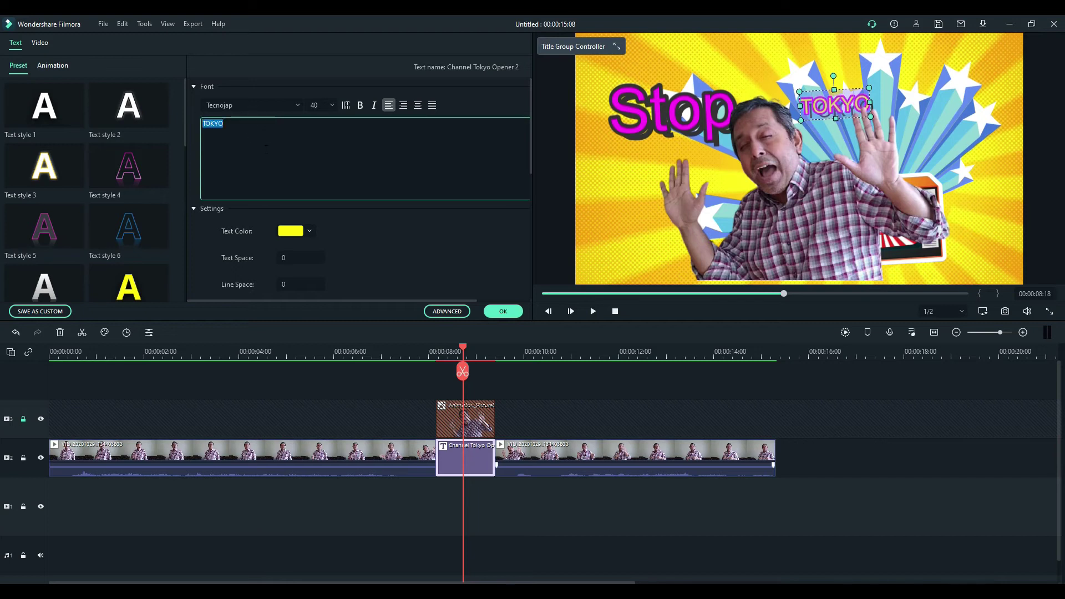
text(Right)
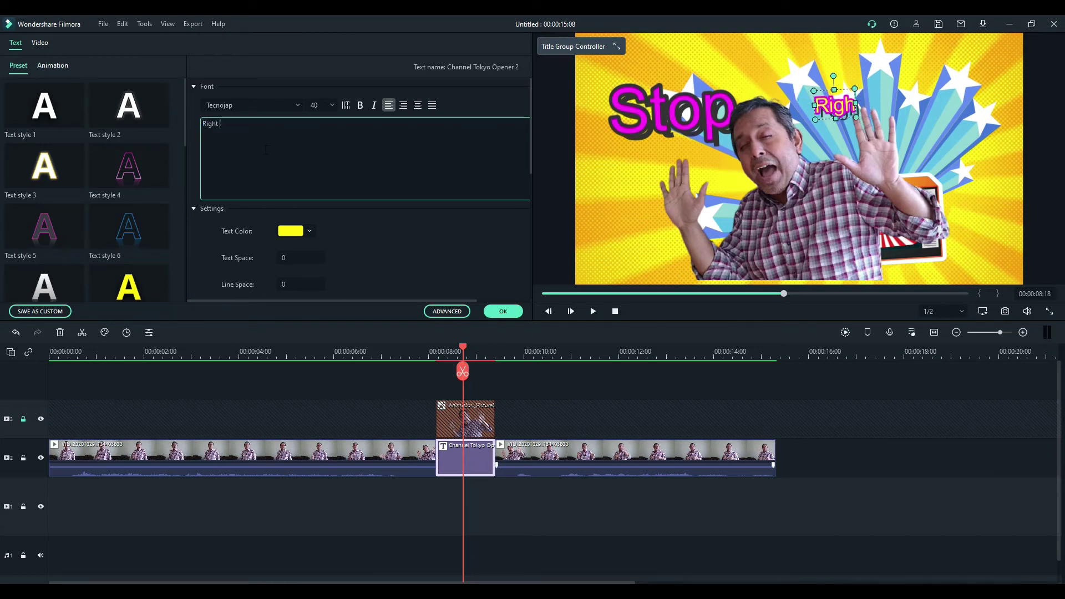
text( Now)
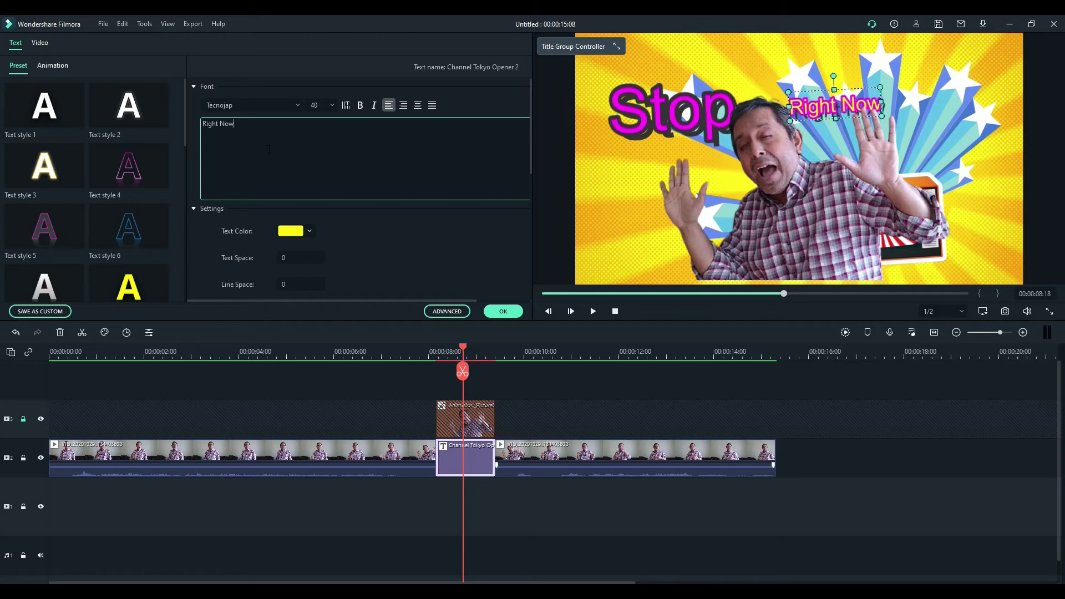
click(1001, 188)
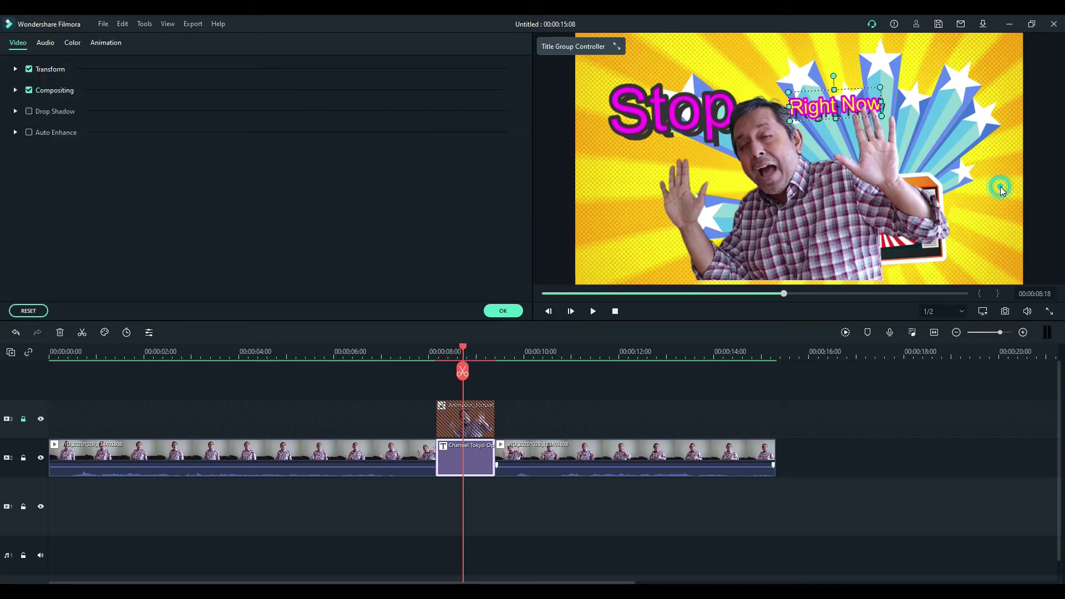
Apply the magenta Gang of Three size-125 'Stop' title and unlock the cutout track
click(822, 106)
click(687, 115)
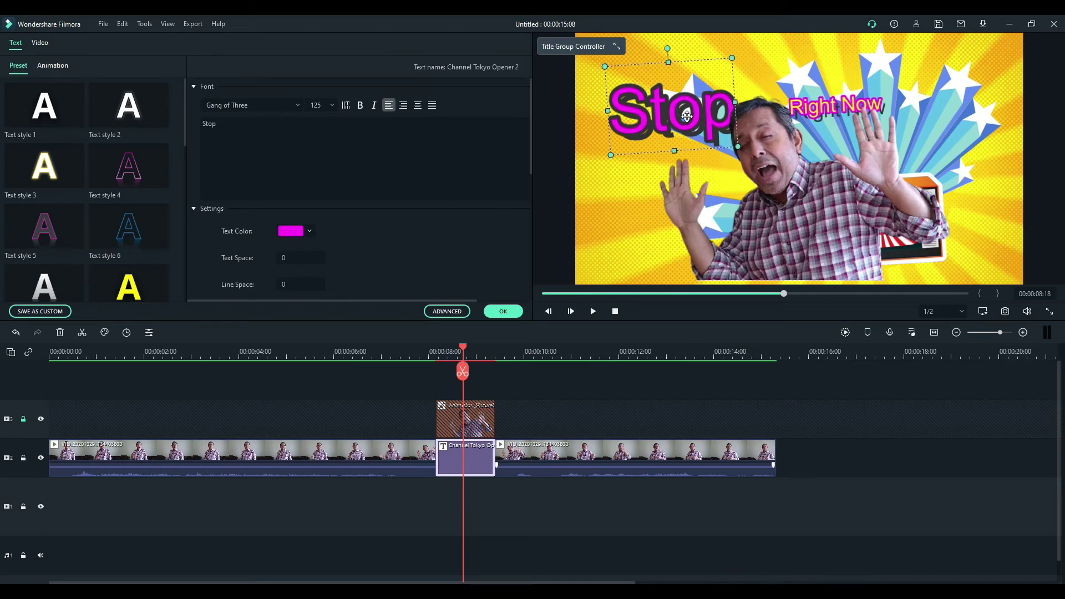
click(418, 348)
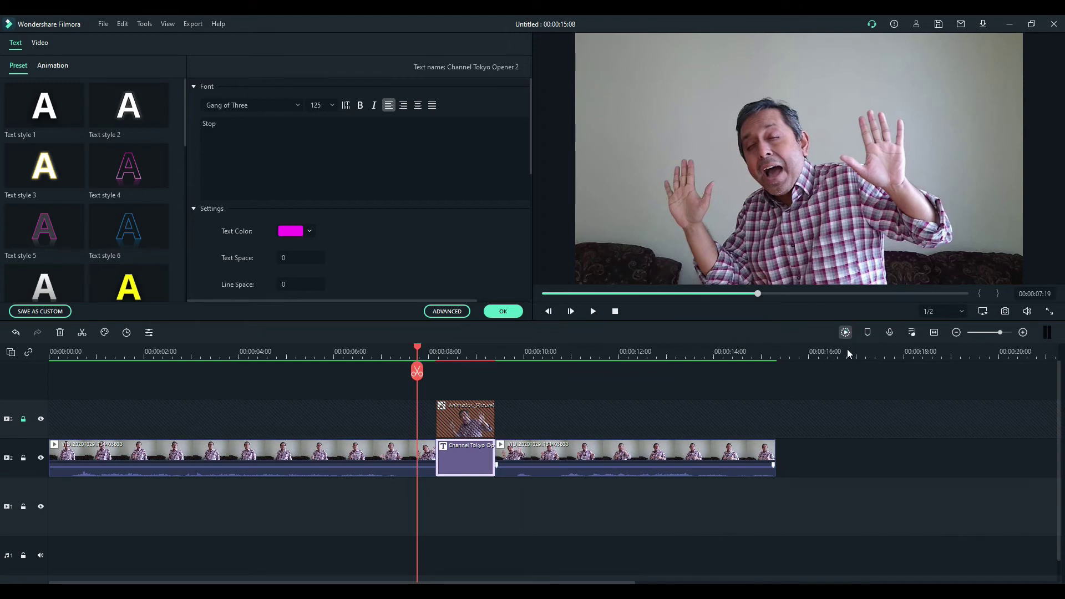
key(Return)
click(24, 420)
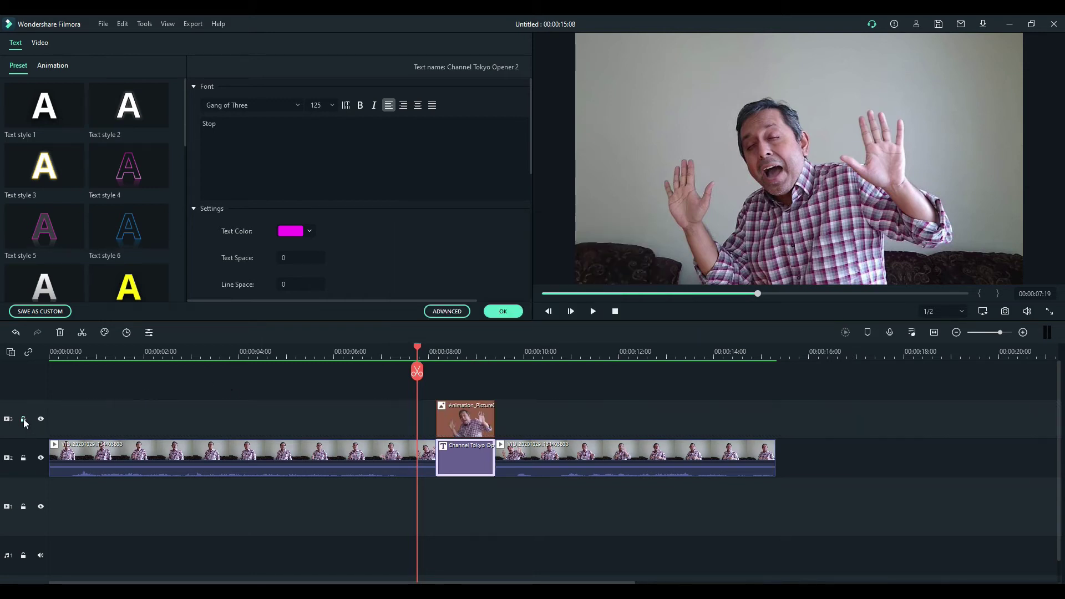
click(510, 312)
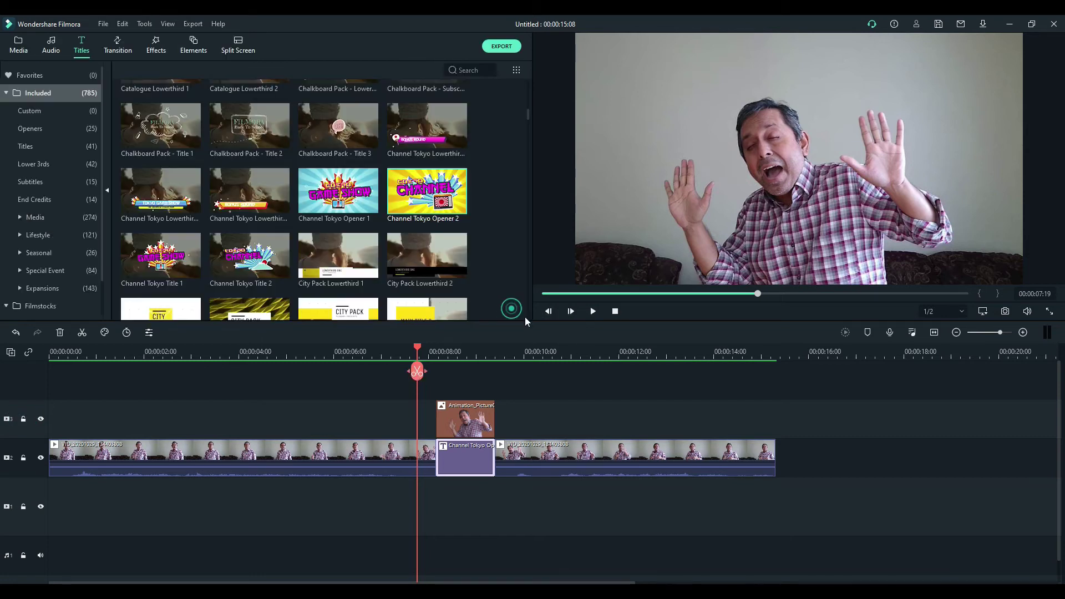
Show the project media library and play a short preview
click(19, 45)
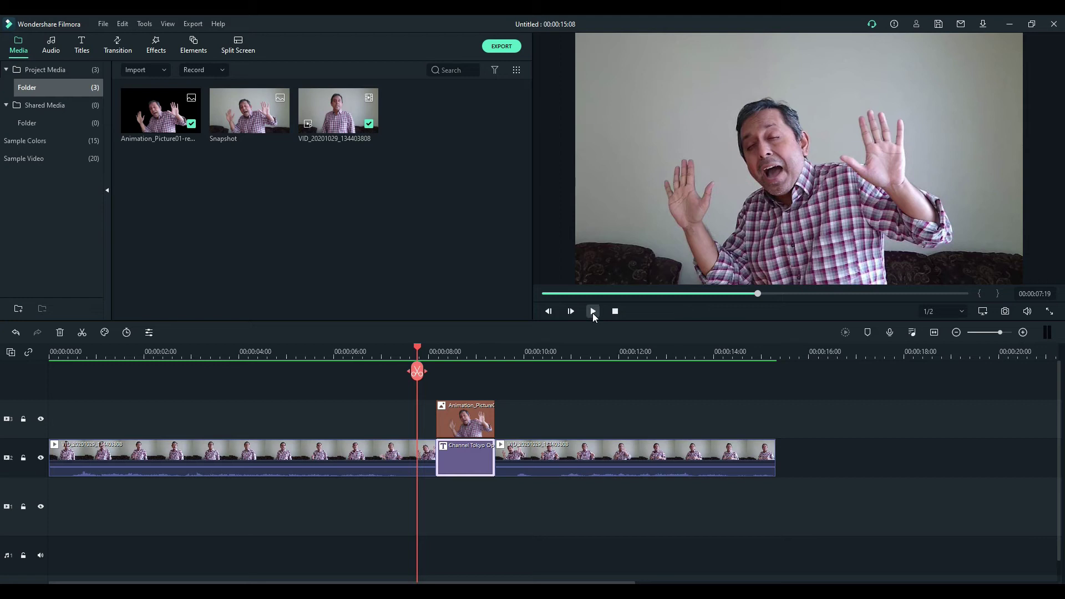
click(592, 311)
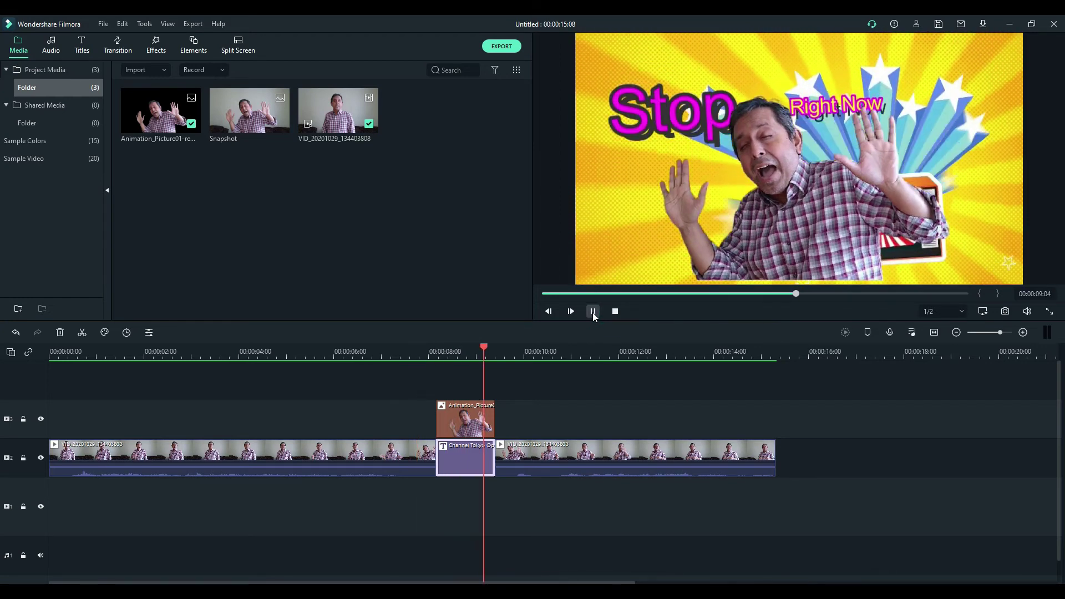
click(593, 312)
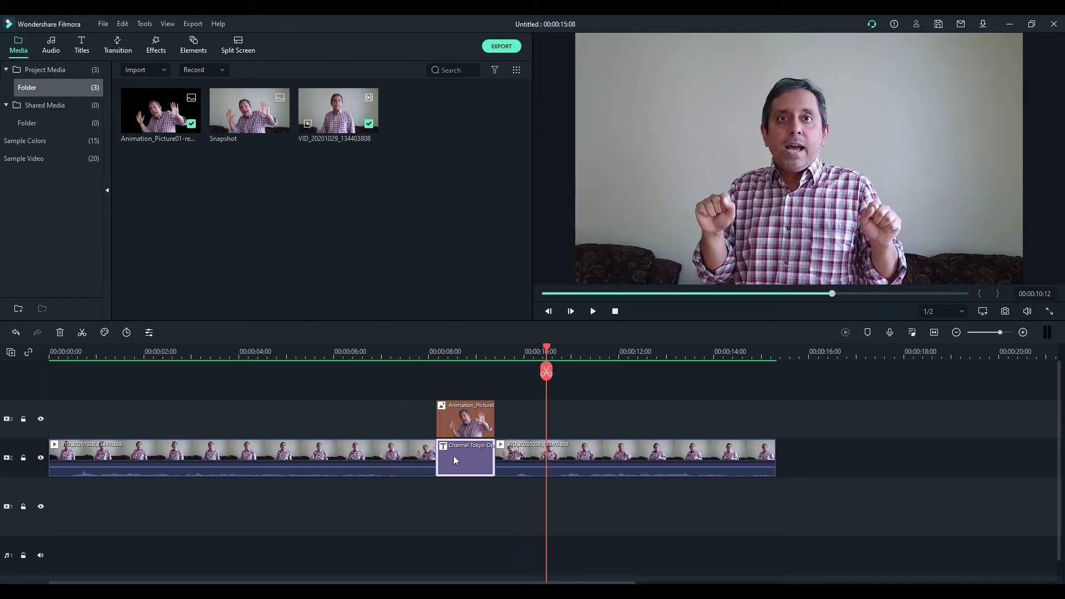
Push the following clip later and extend the title and cutout clips to fill the gap
click(595, 460)
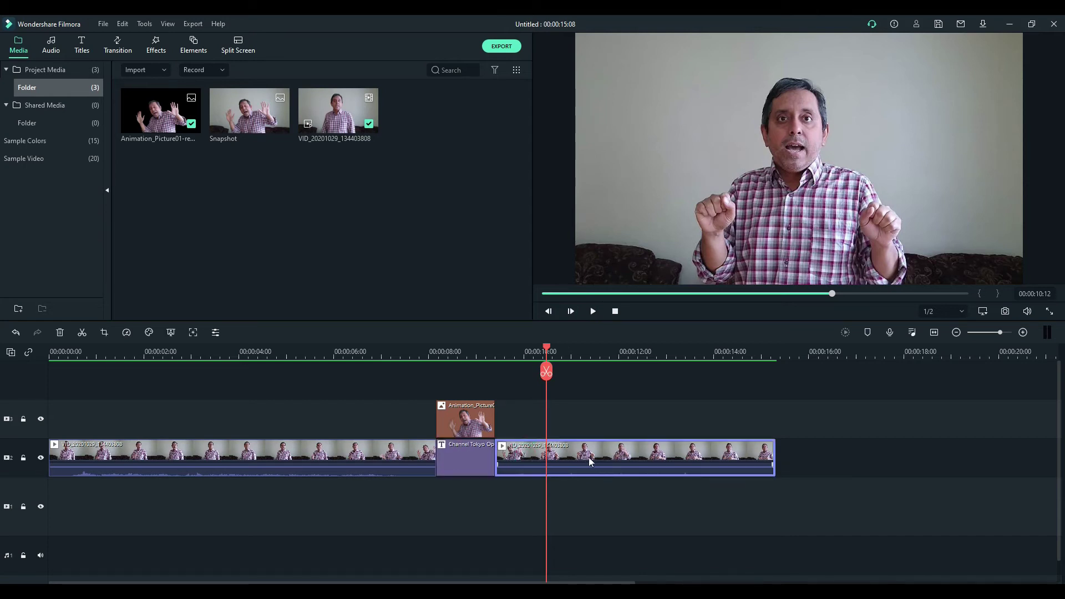
drag(590, 458, 612, 463)
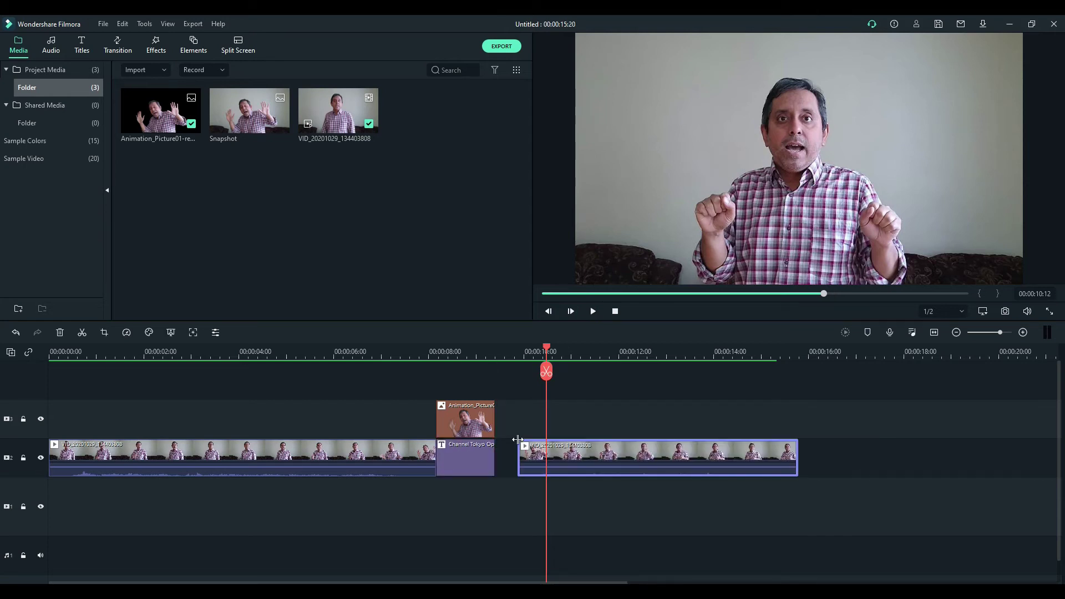
click(489, 460)
drag(497, 457, 518, 461)
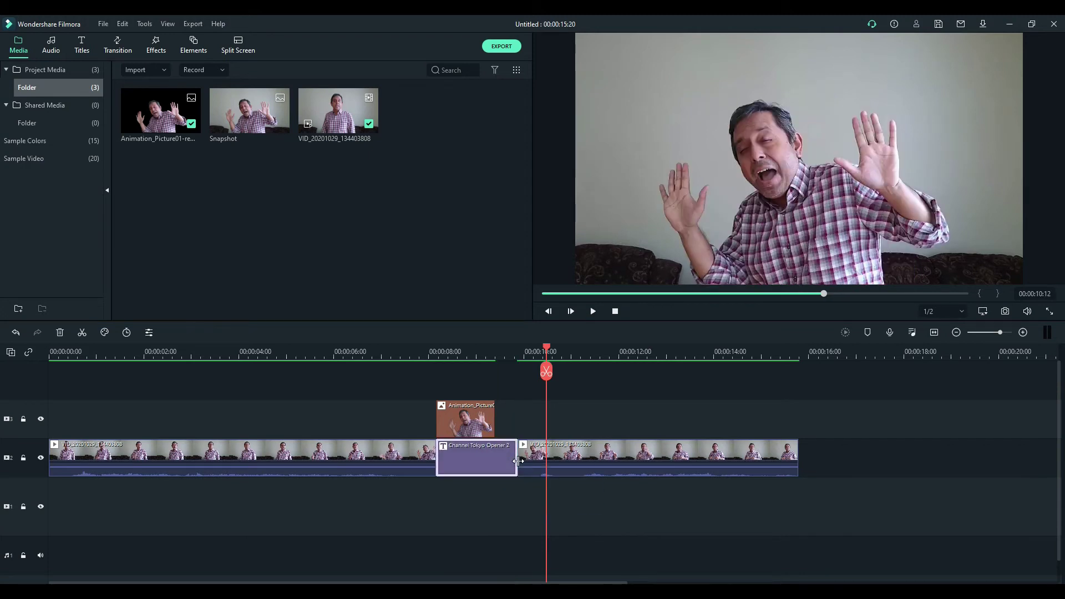
click(489, 415)
drag(496, 413, 516, 419)
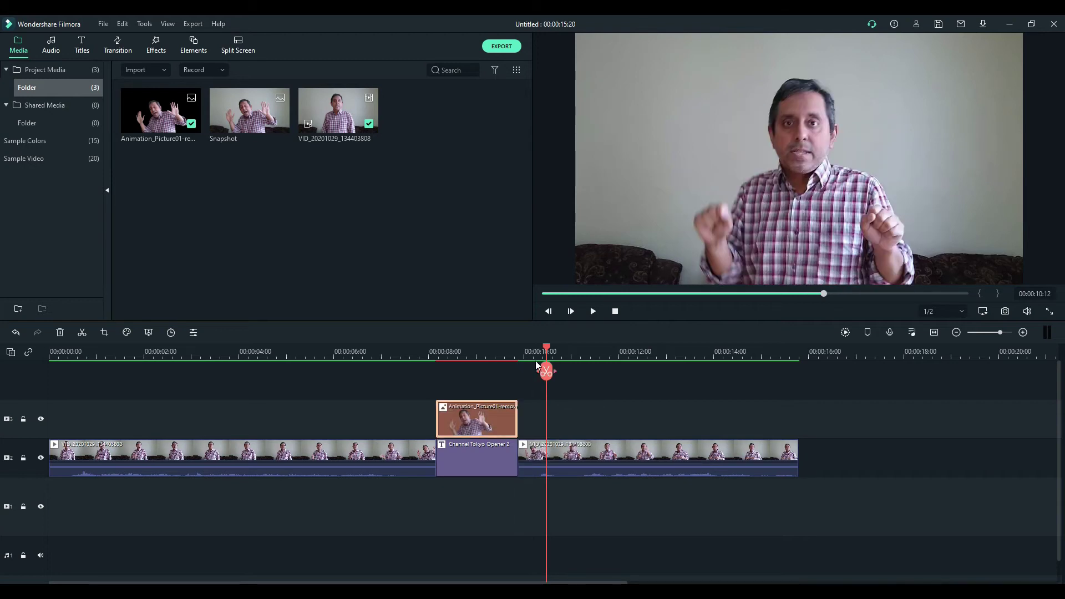
Replay the edited title section and check the frame at 00:00:08:09
click(426, 348)
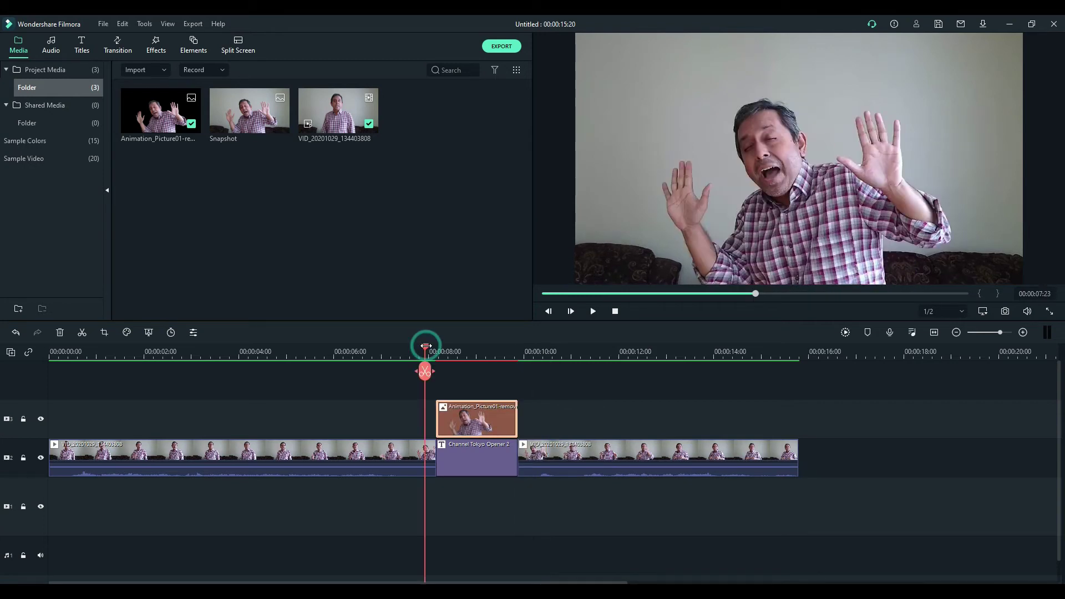
click(596, 314)
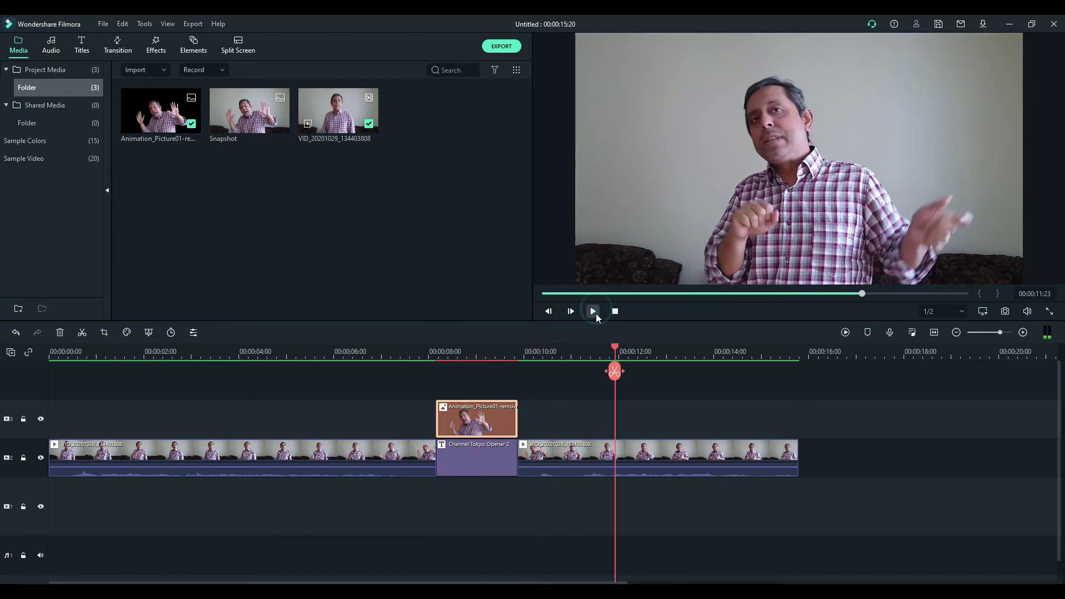
click(594, 312)
click(433, 352)
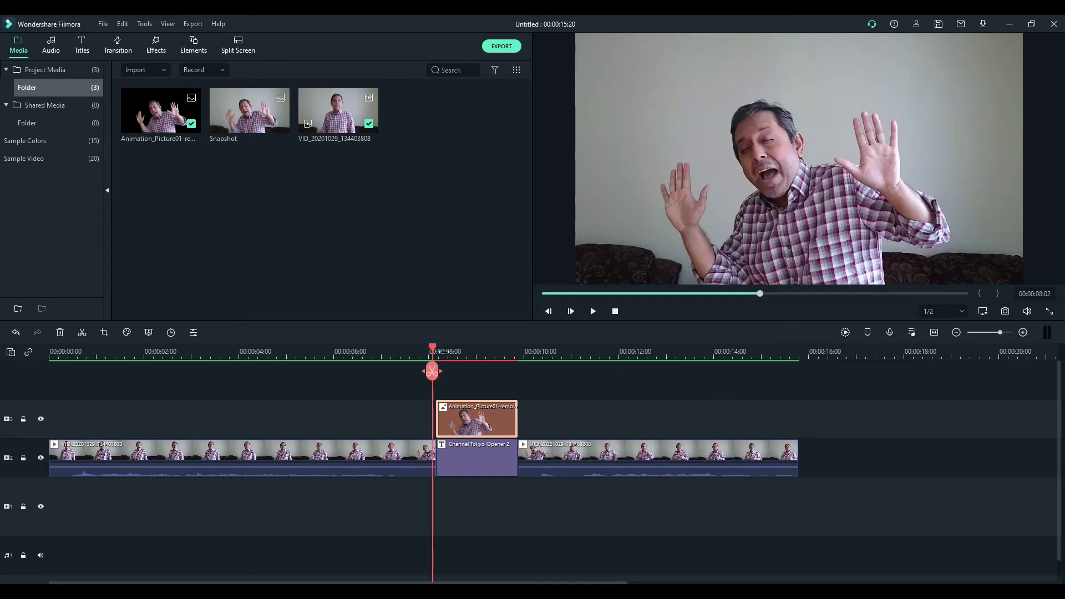
click(446, 352)
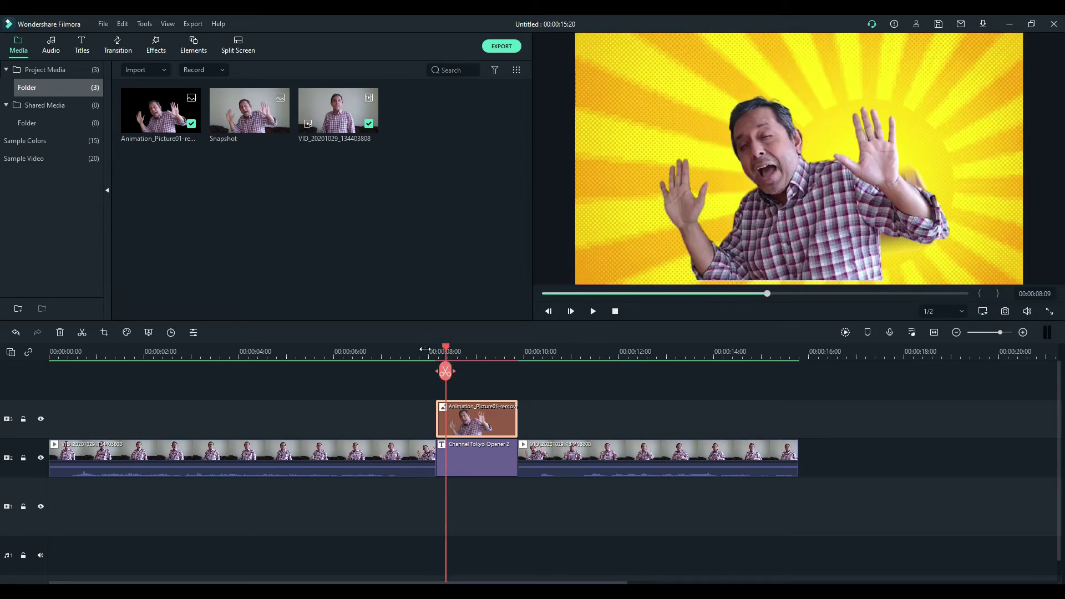
click(423, 351)
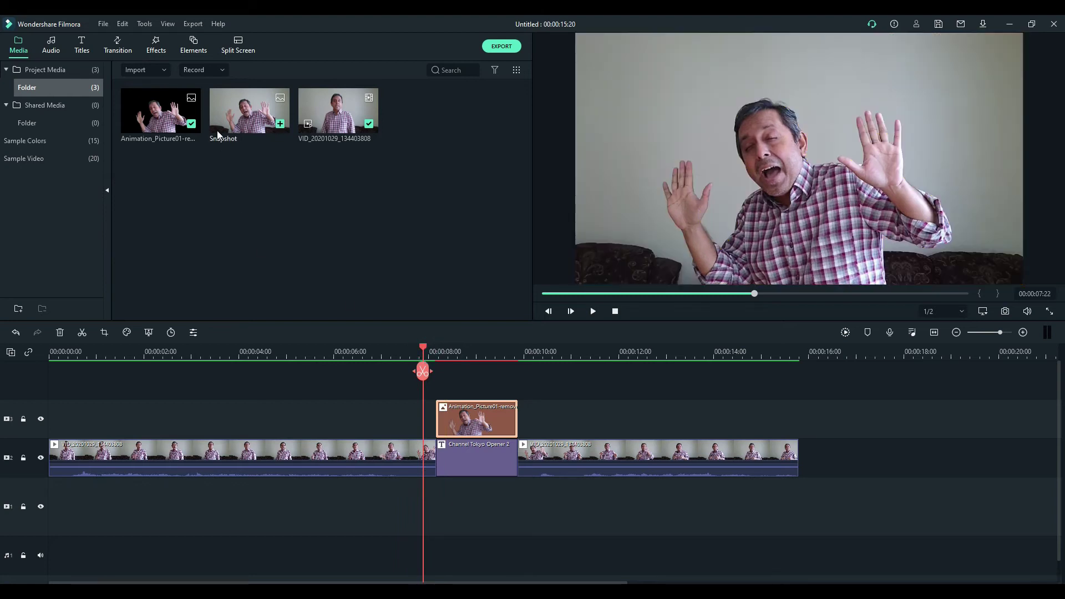
Bring up the cutout clip's Animation > Customize keyframe controls
double_click(476, 417)
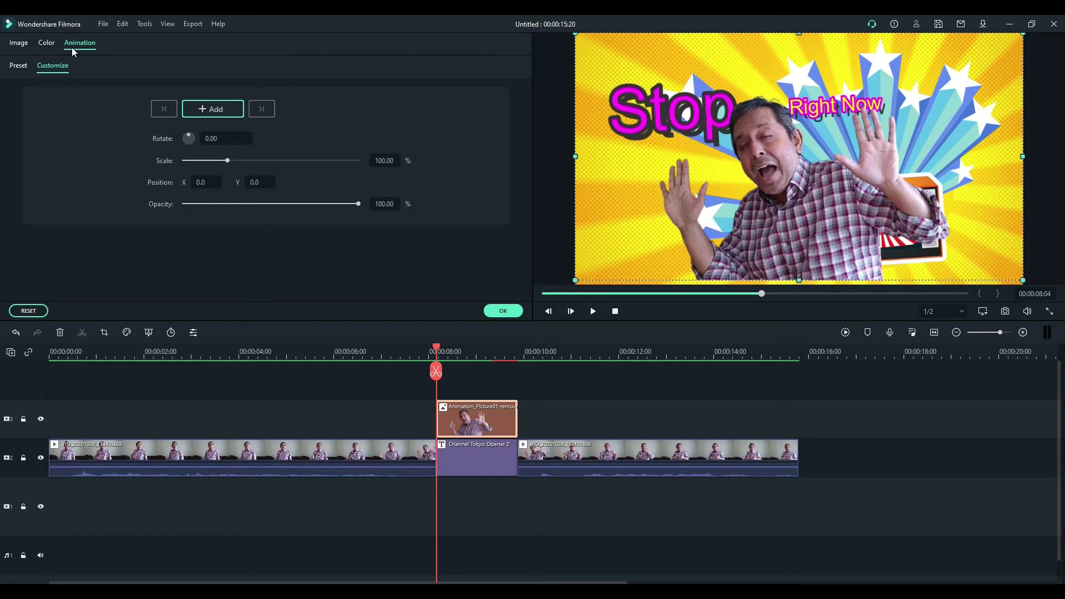
click(40, 44)
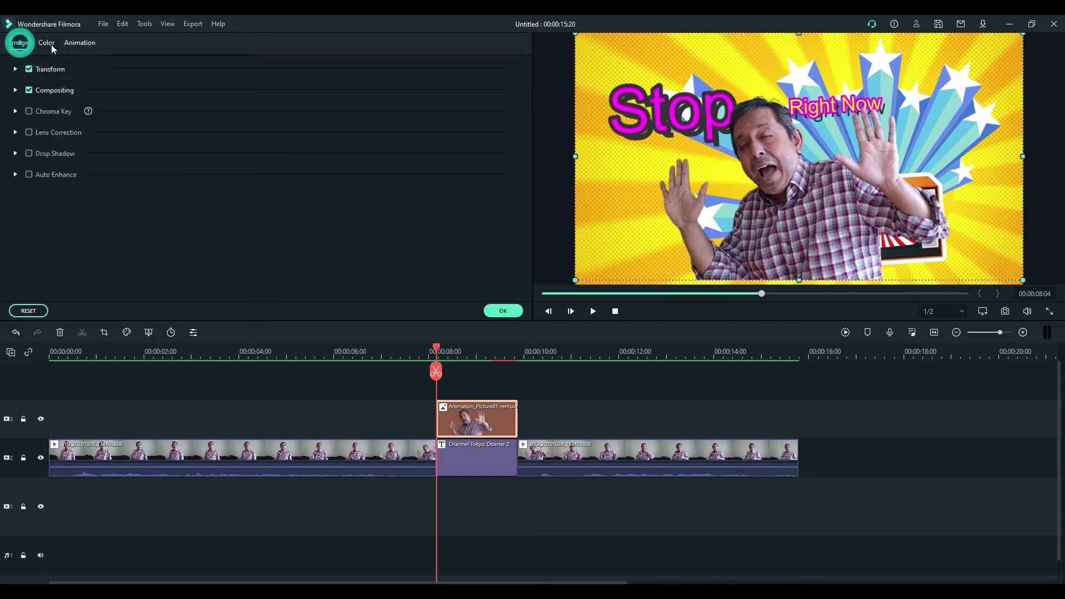
click(47, 44)
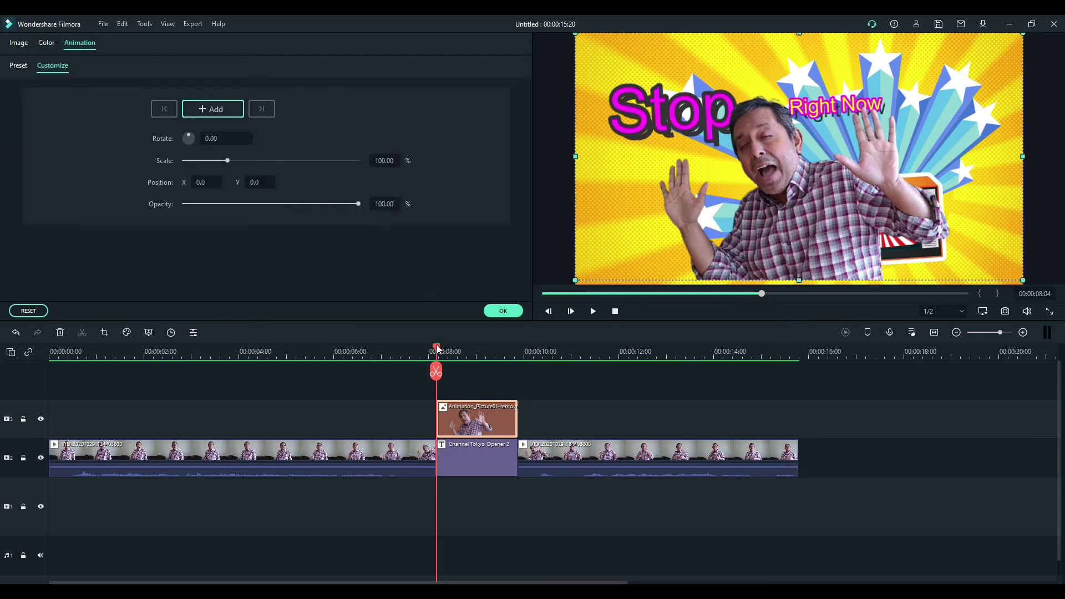
Add keyframes at the clip start, 00:00:08:23 and 00:00:09:19, then return to the first
drag(437, 348, 441, 348)
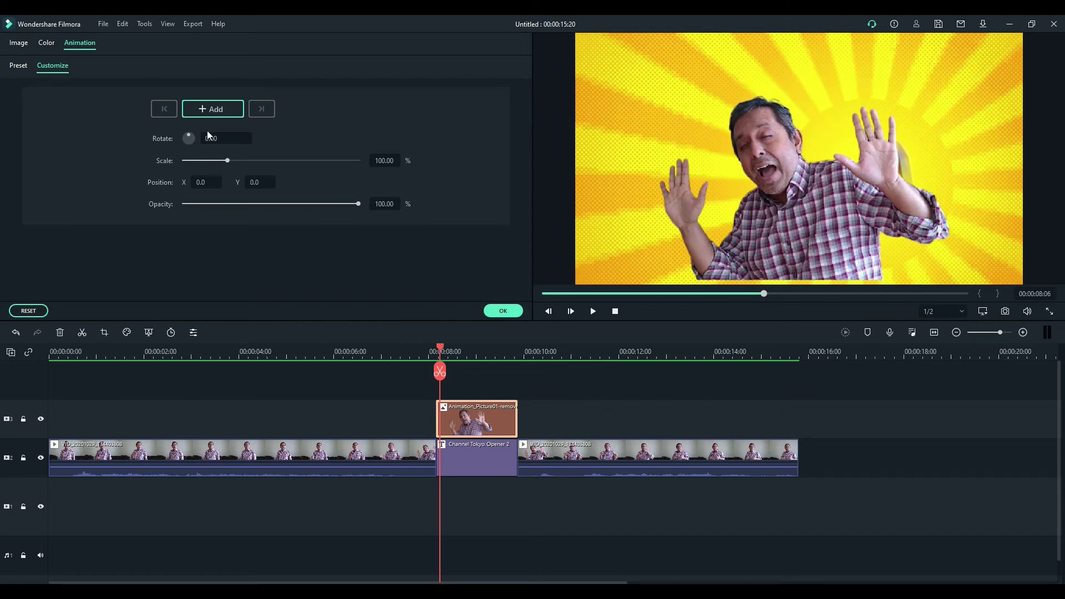
click(210, 112)
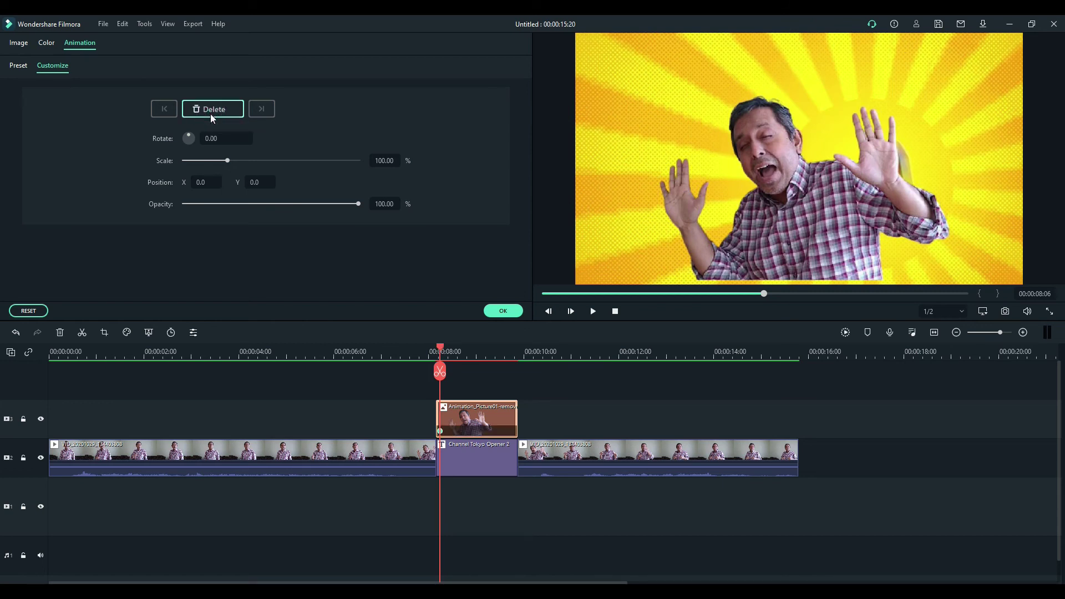
drag(441, 351, 475, 356)
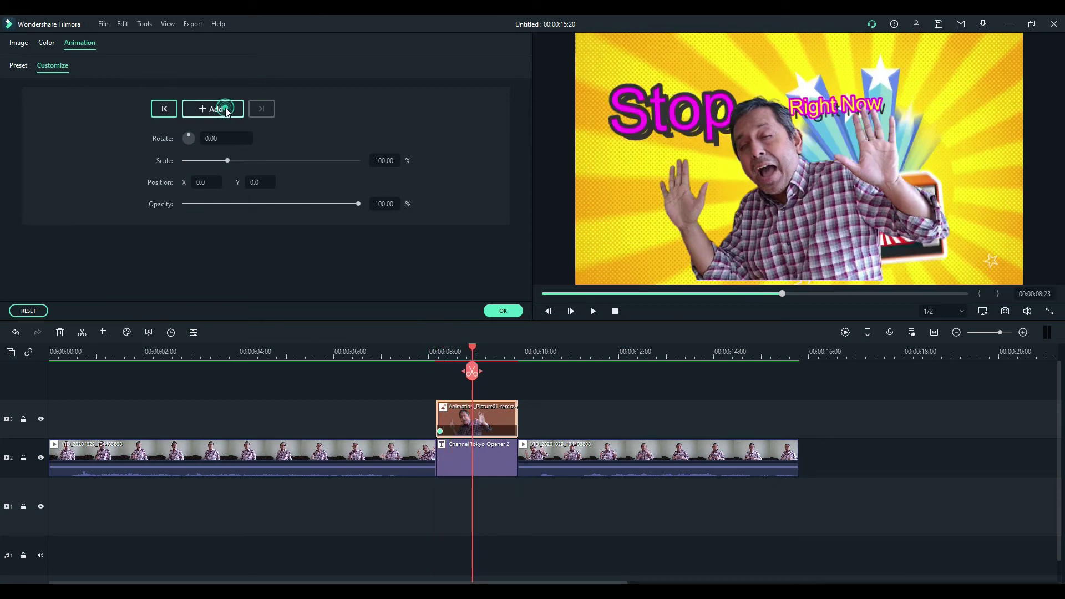
click(222, 108)
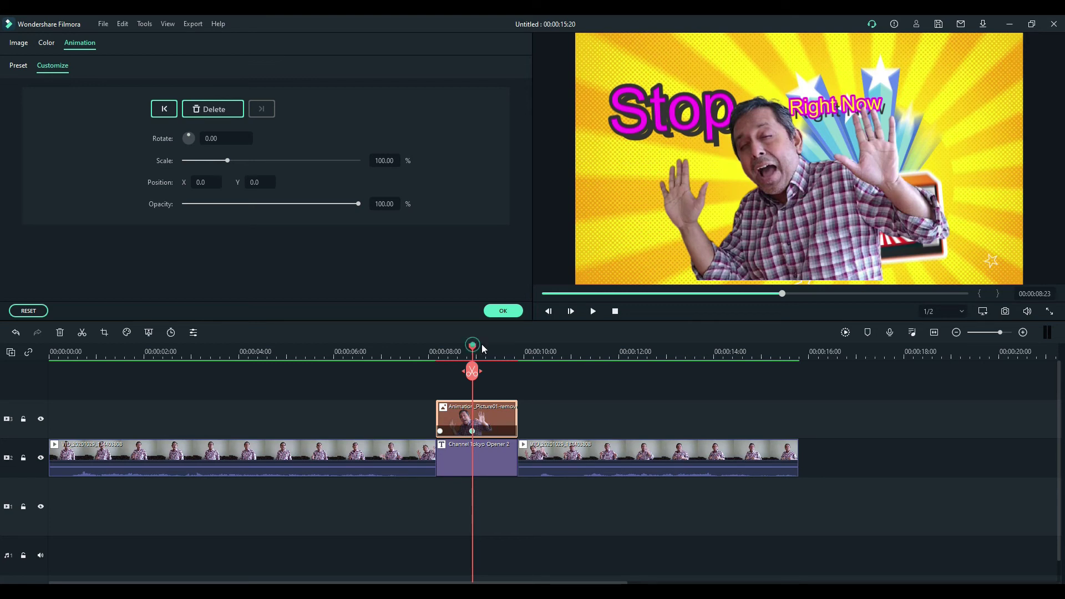
drag(476, 350, 514, 357)
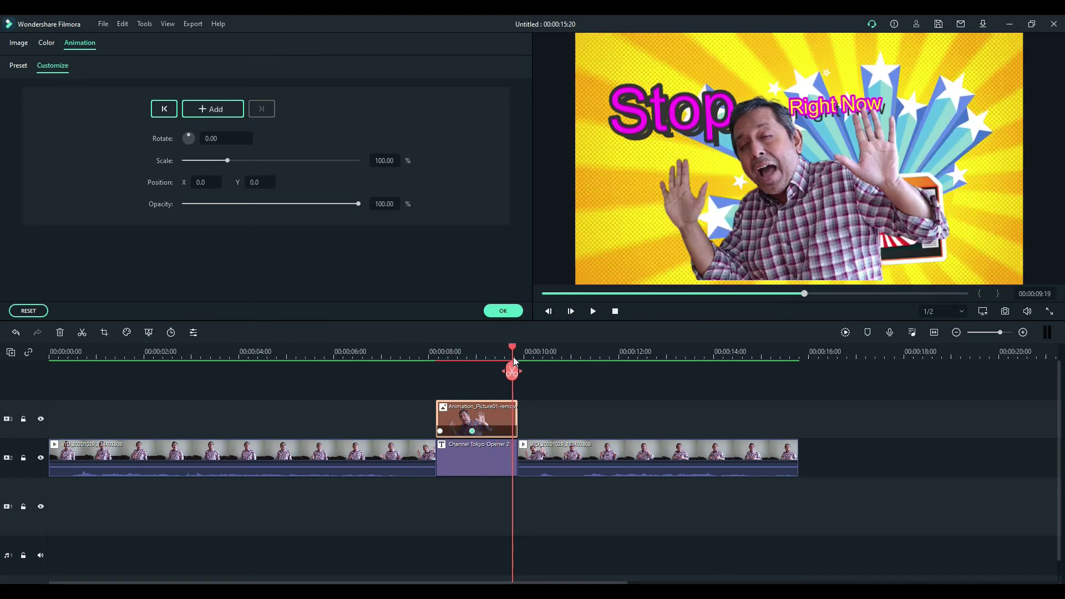
click(218, 105)
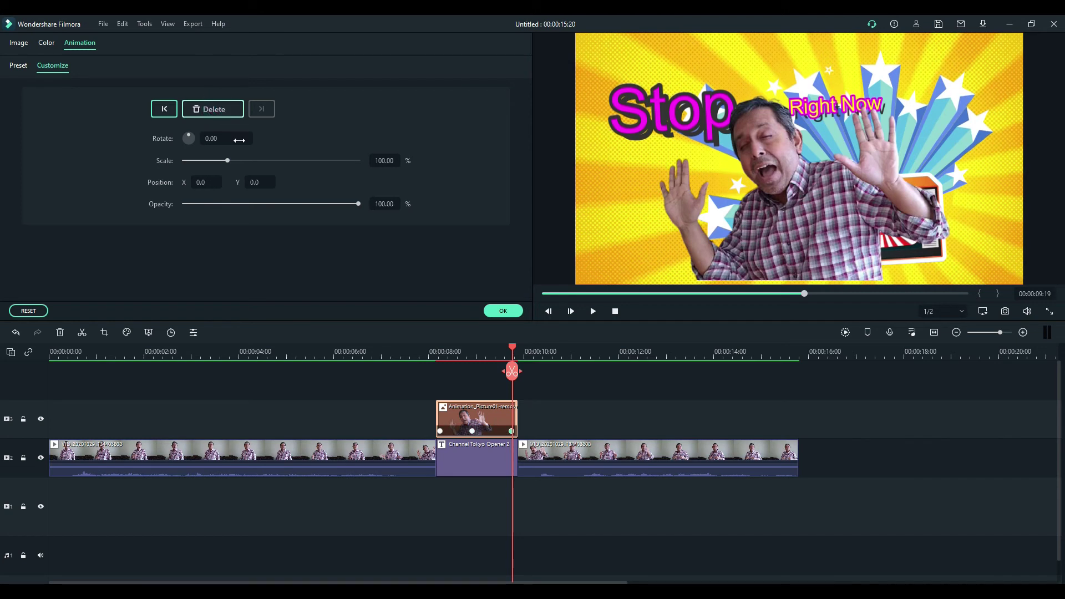
click(440, 432)
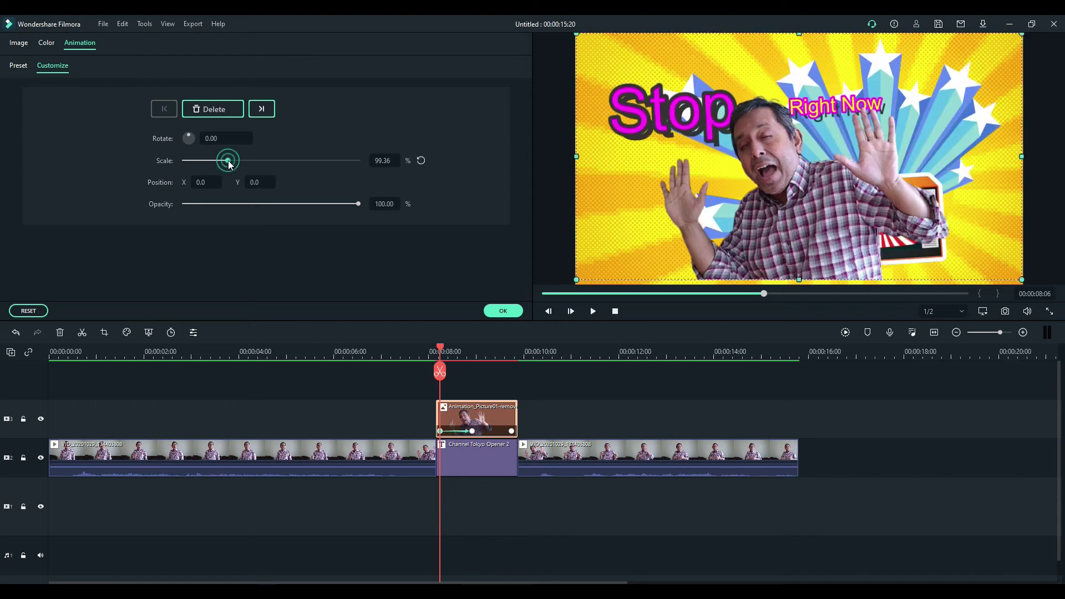
Enlarge the cutout at the first keyframe and step the playhead to about 00:00:08:23
drag(228, 161, 234, 163)
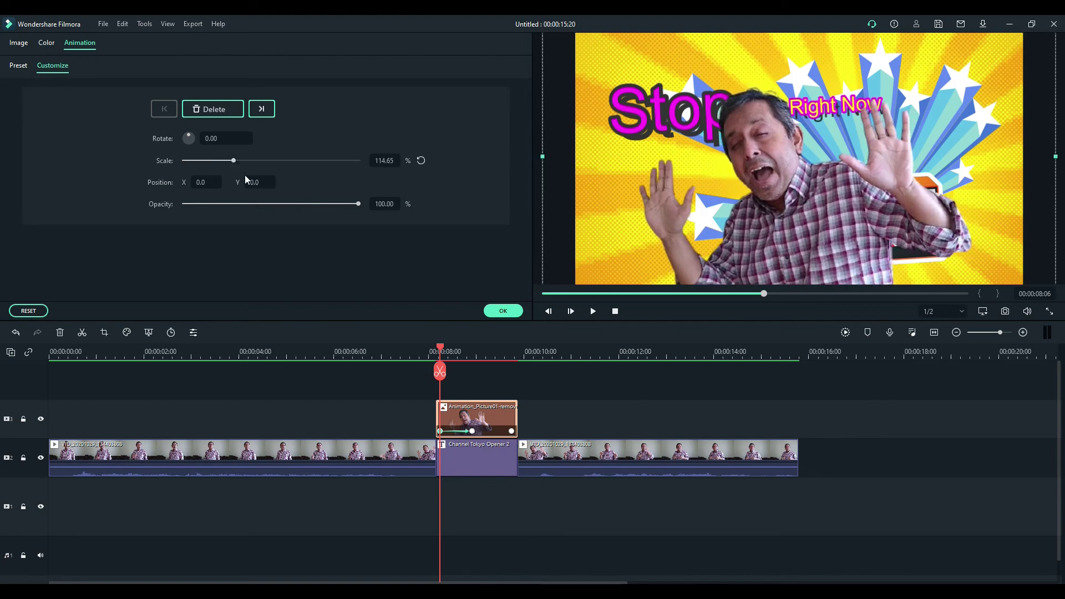
click(471, 349)
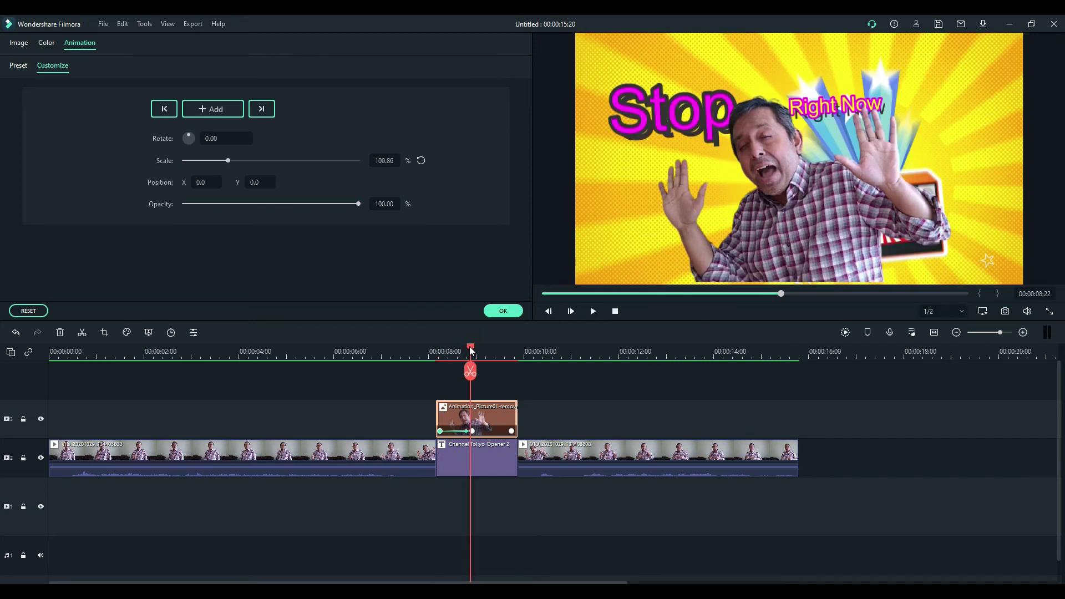
key(Right)
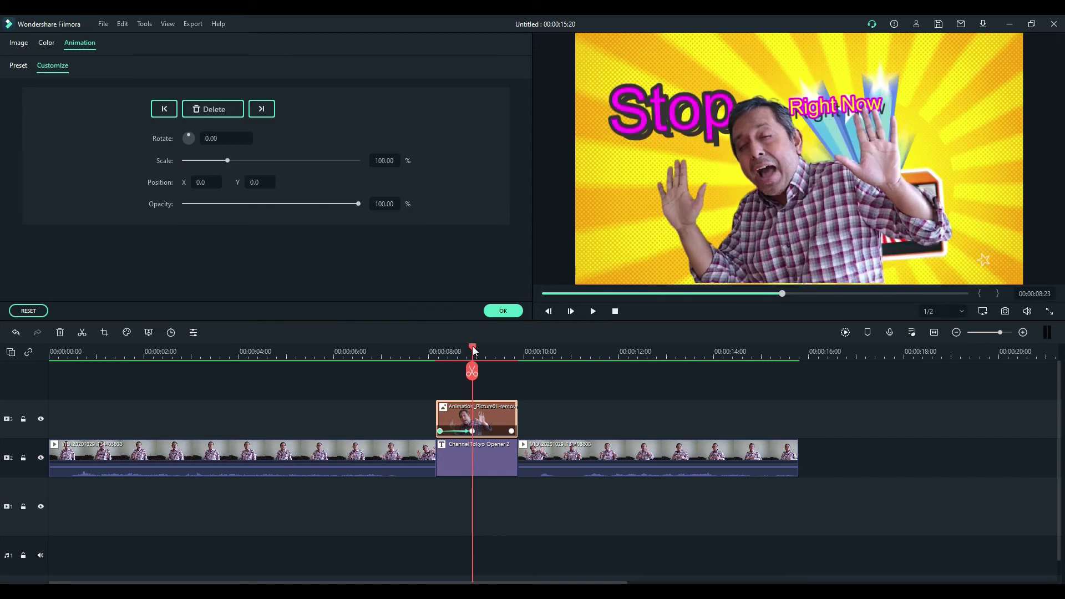
key(Right)
key(Right)
Enlarge the cutout to about 112 percent at a later keyframe, then return to about 00:00:08:03
drag(481, 348, 516, 363)
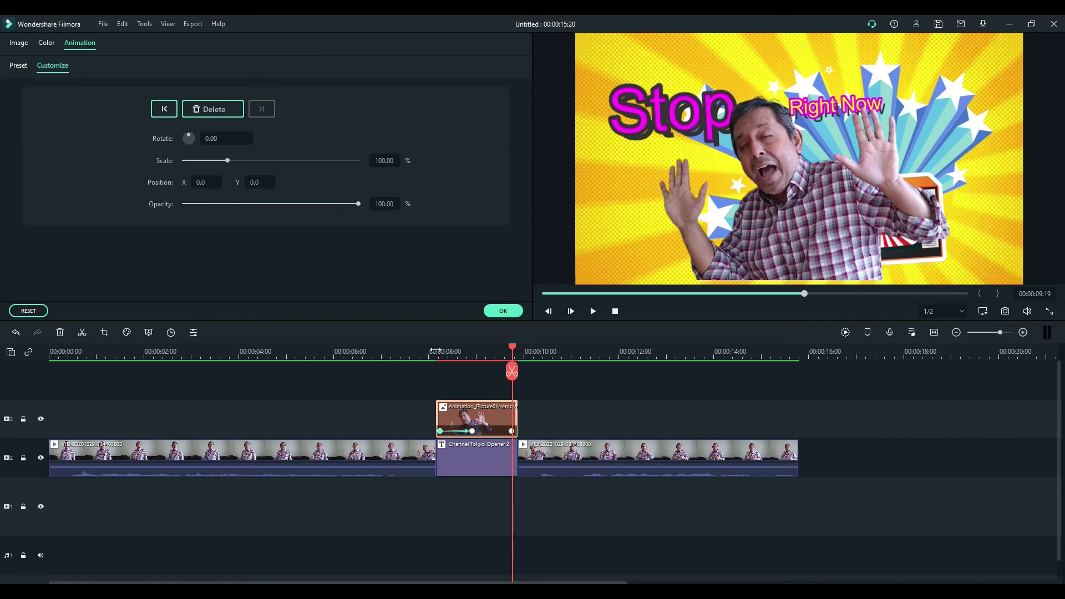
click(473, 434)
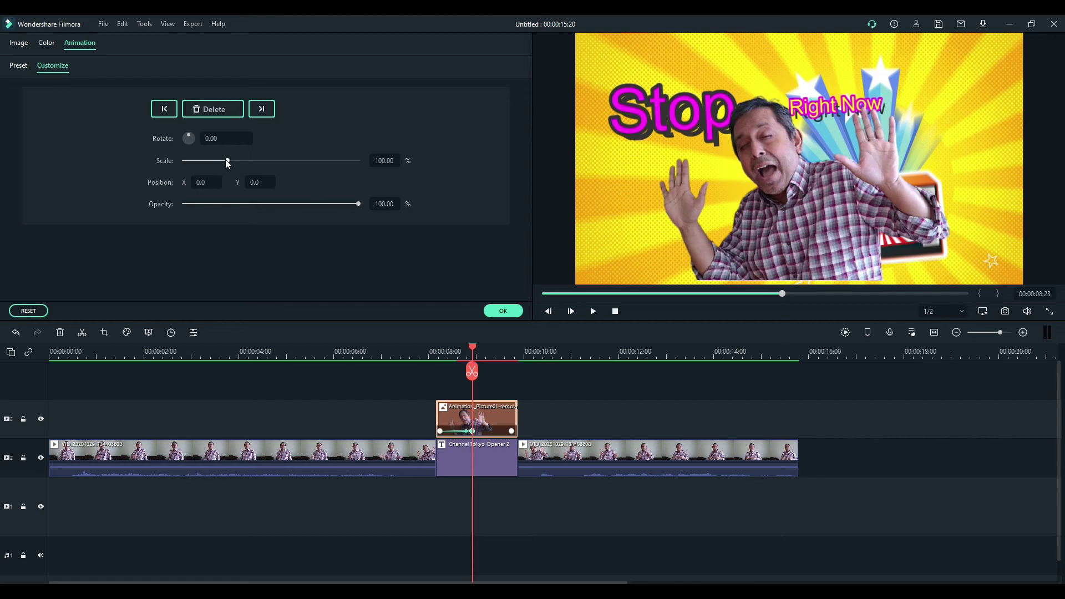
drag(226, 163, 234, 167)
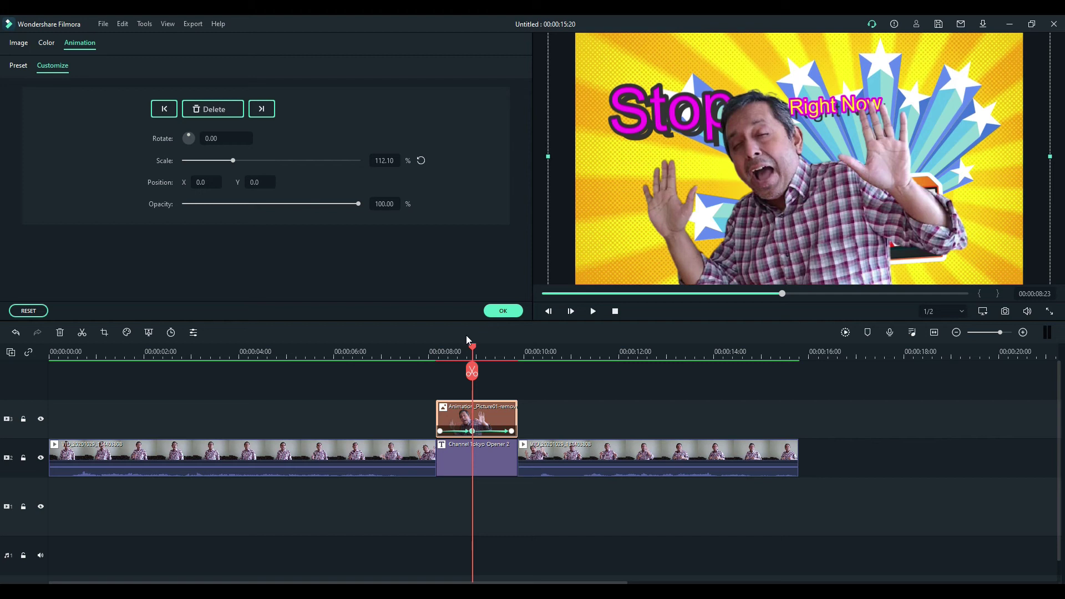
drag(472, 345, 433, 344)
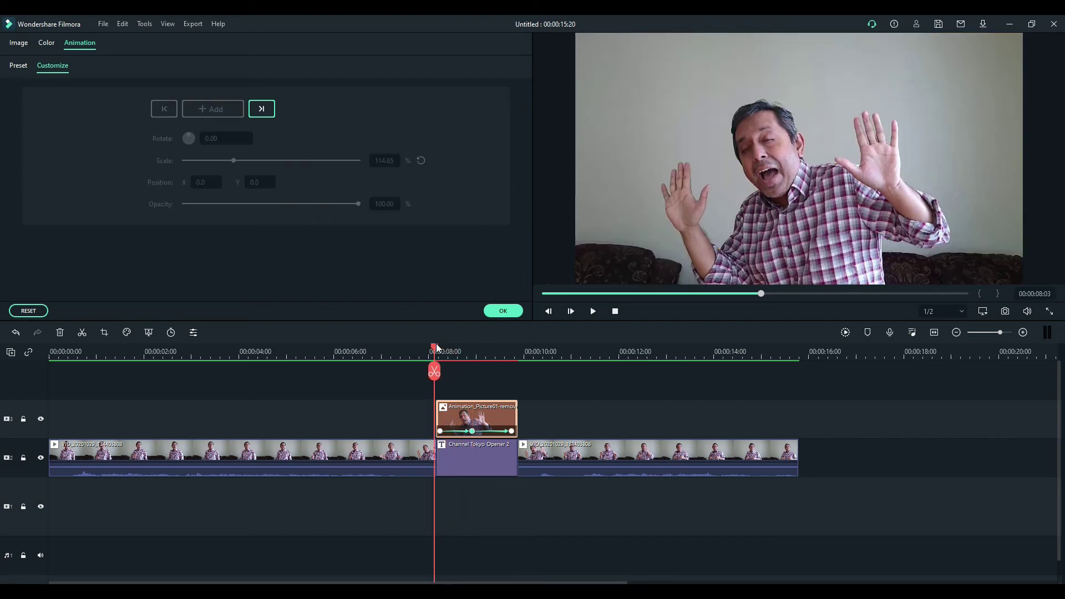
Play and replay the cutout's zoom animation, then park the playhead near 00:00:08:07
click(591, 311)
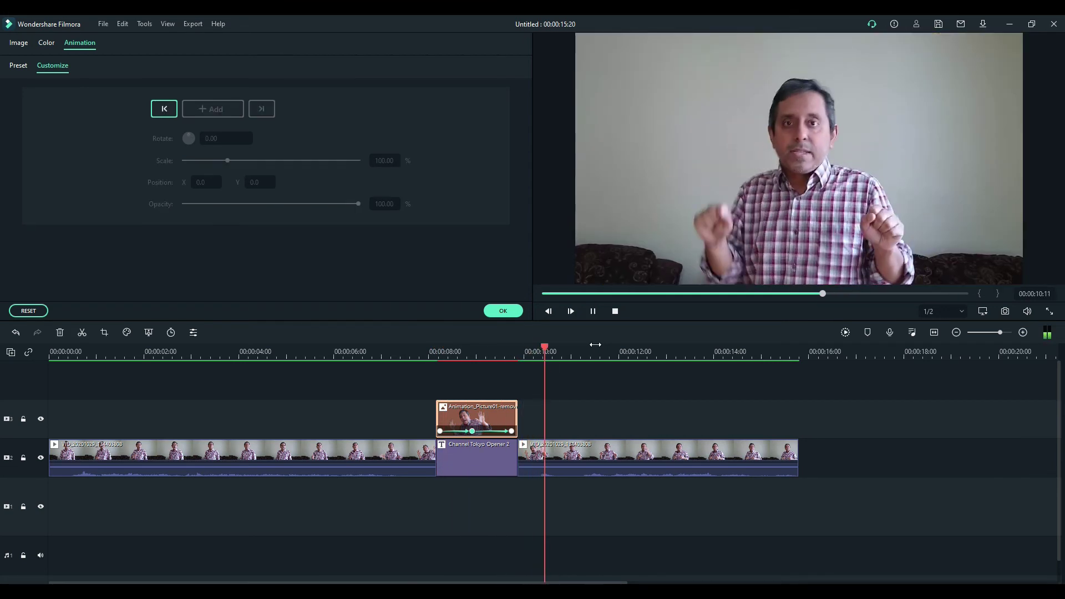
click(592, 311)
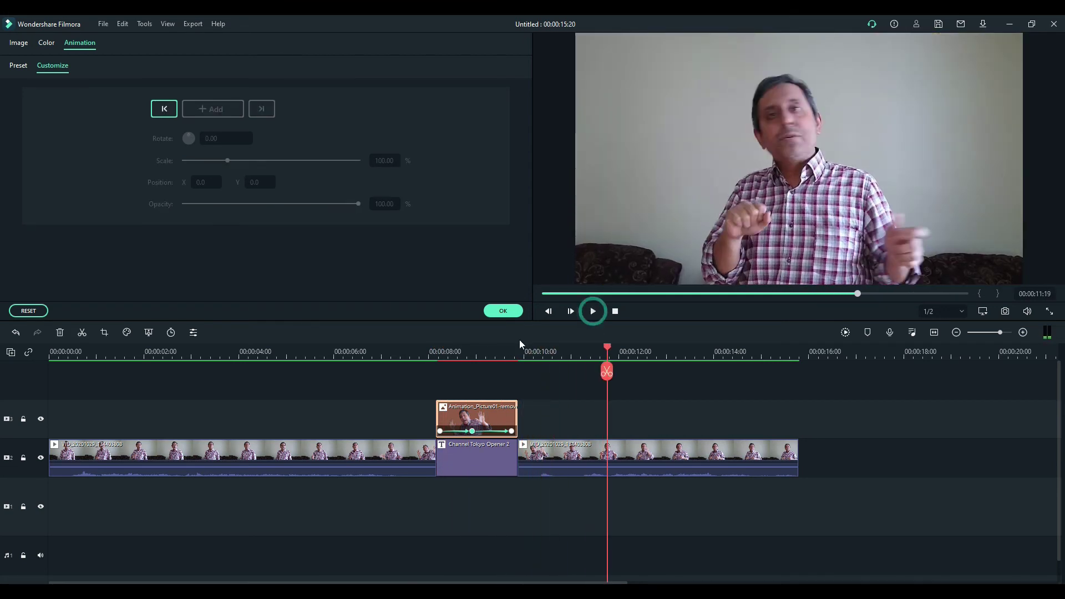
click(418, 353)
click(593, 312)
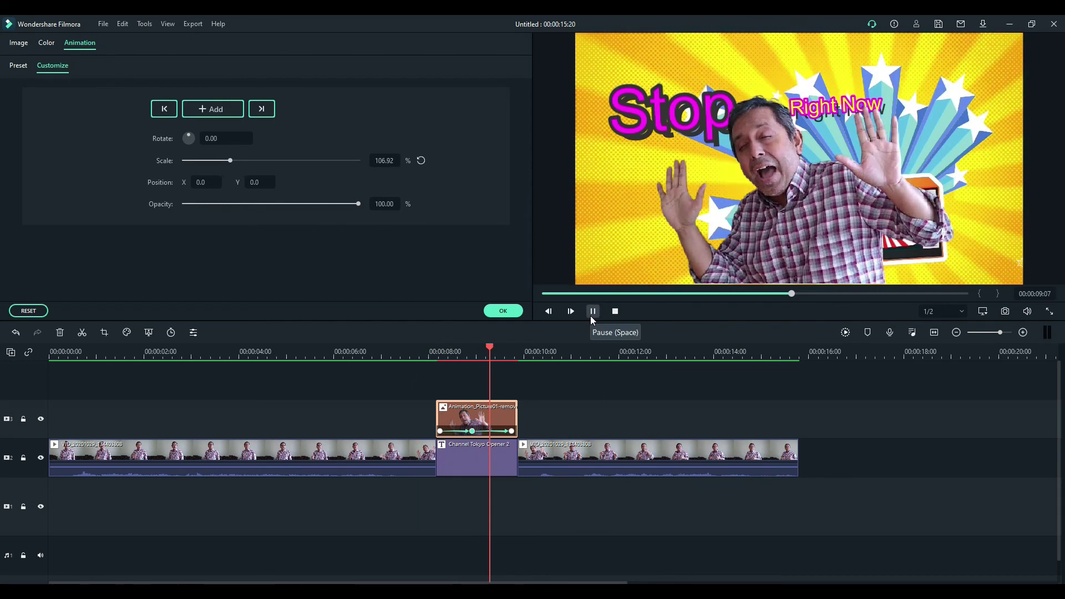
click(593, 312)
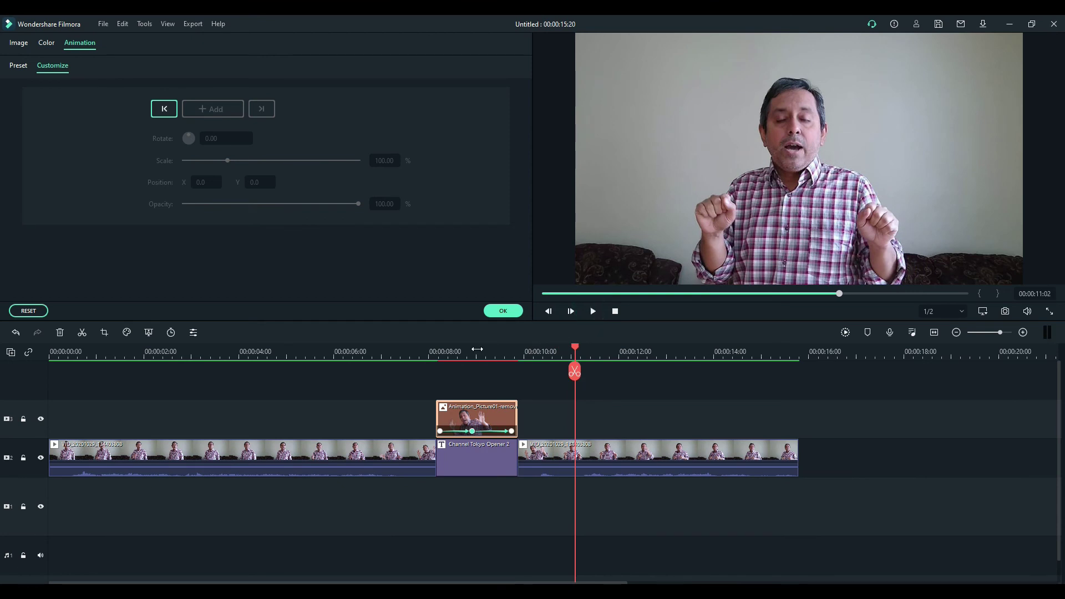
click(476, 350)
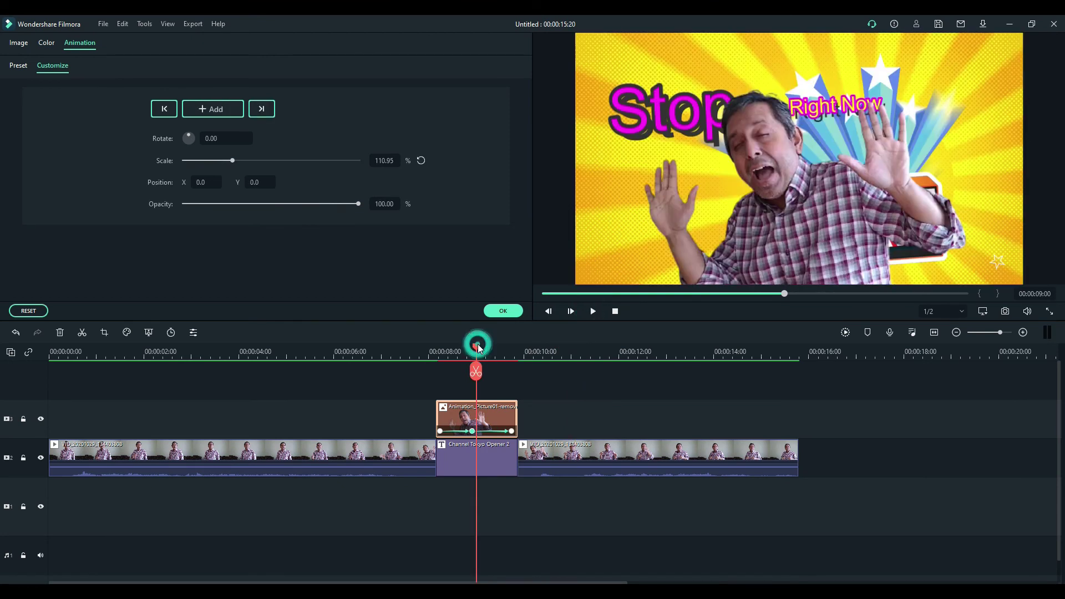
drag(478, 346, 474, 347)
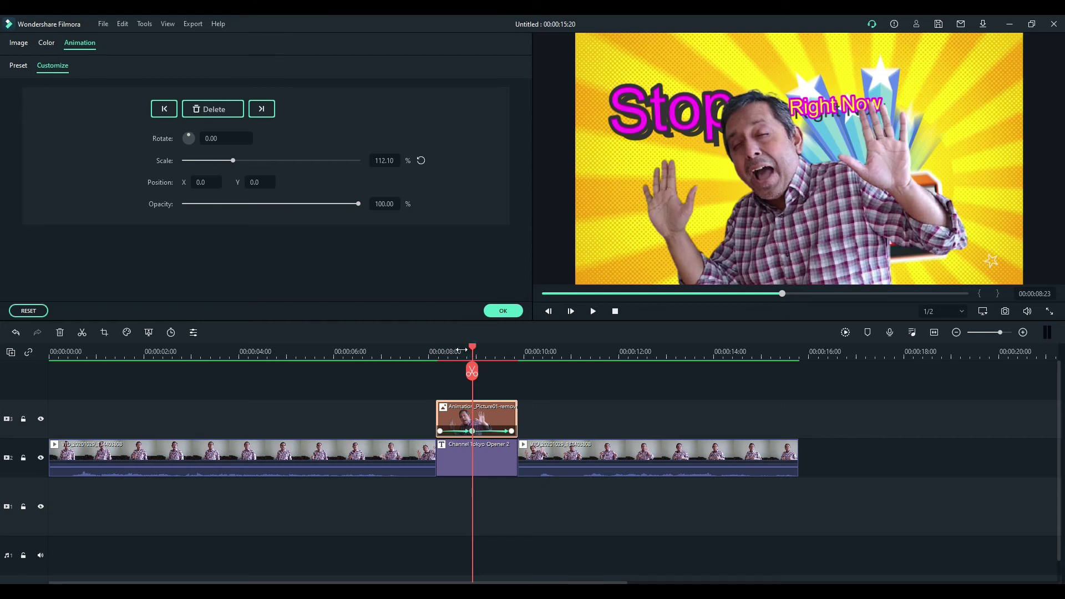
drag(473, 348, 443, 347)
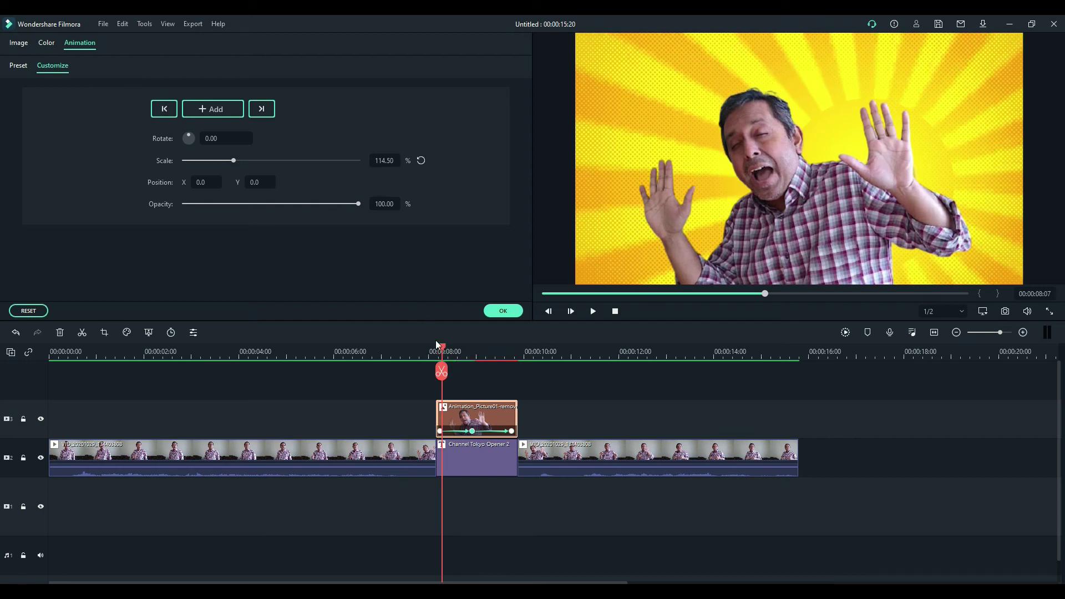
Set the first keyframe to 100% scale, Position Y -10, and preview the result
drag(443, 348, 441, 347)
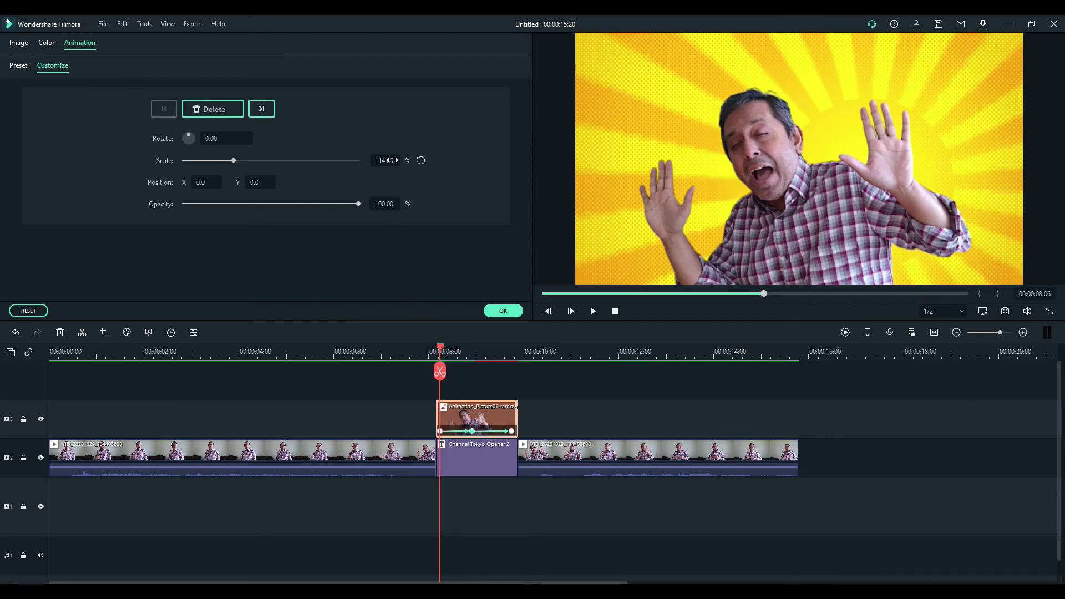
text(100)
key(Return)
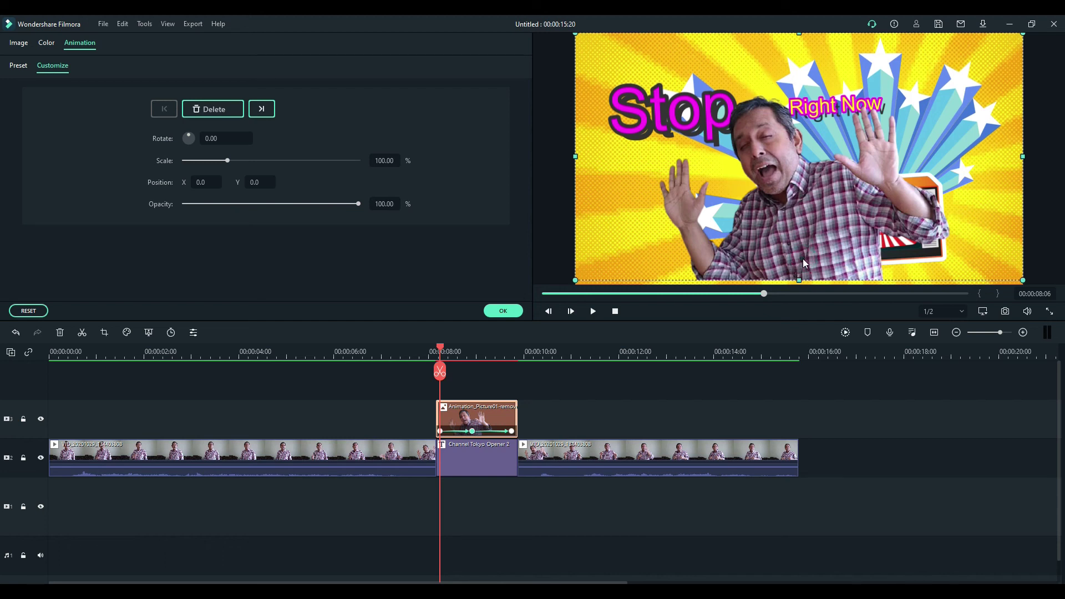
key(Down)
key(Down)
key(Down)
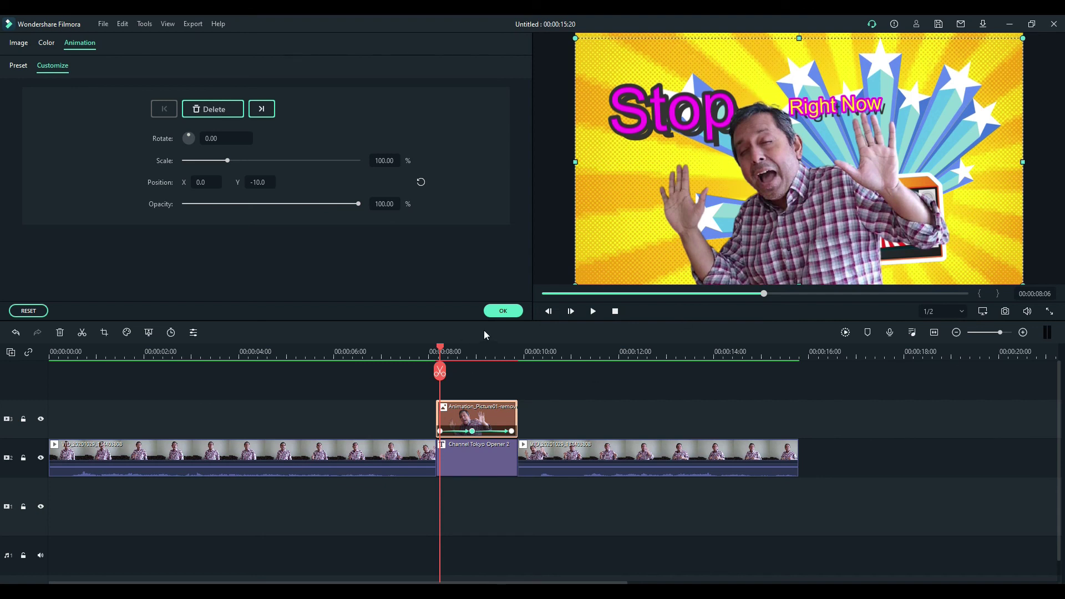
click(594, 311)
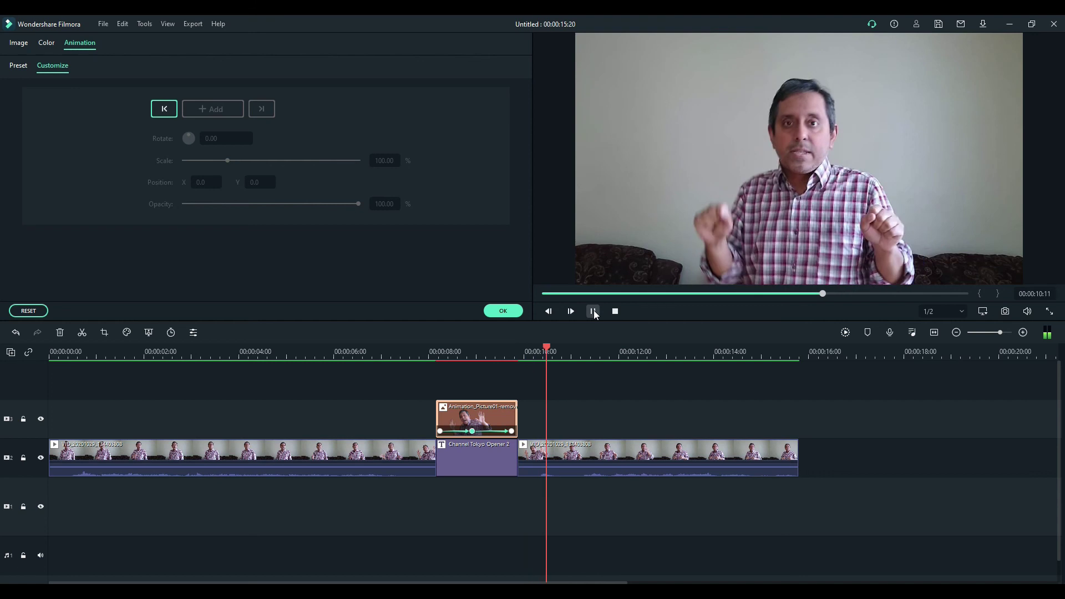
key(space)
Nudge the cutout's last keyframe at 9:19 to Position Y -9
click(511, 345)
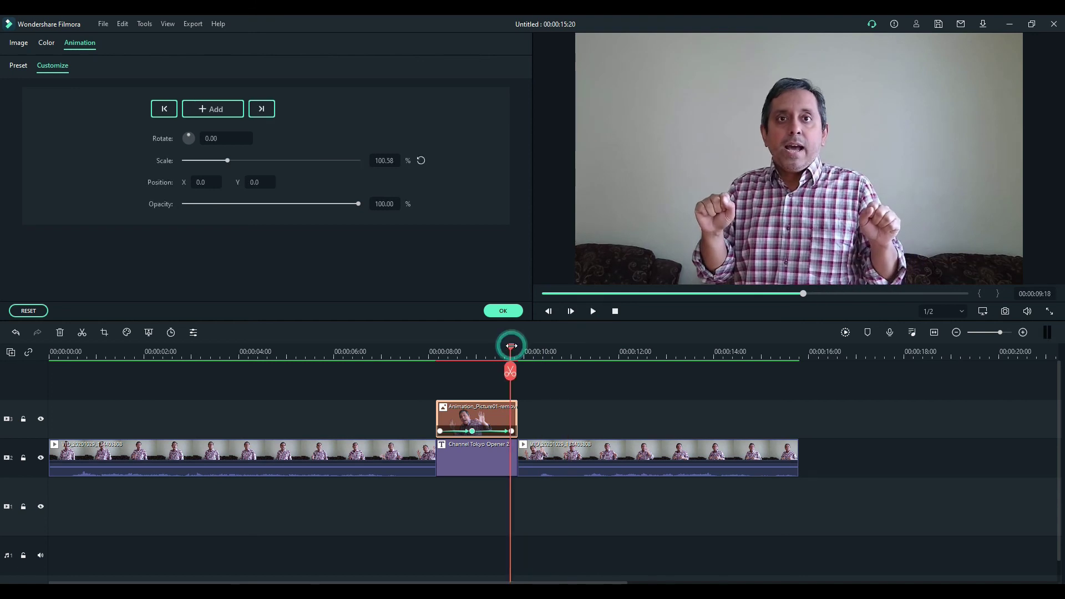
click(513, 432)
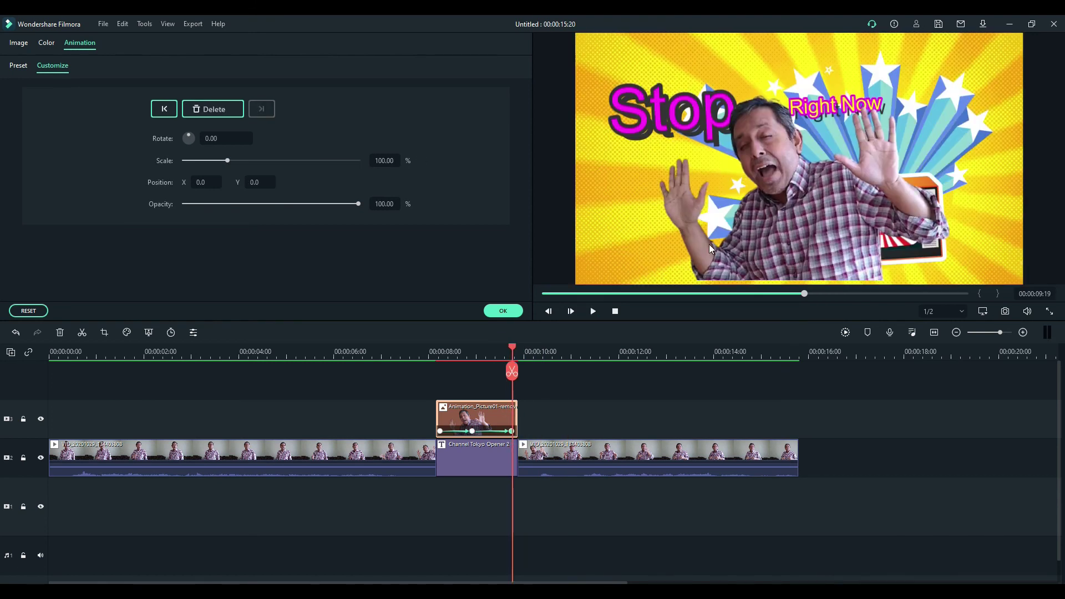
click(759, 240)
key(Down)
key(Down)
key(Down)
key(Down)
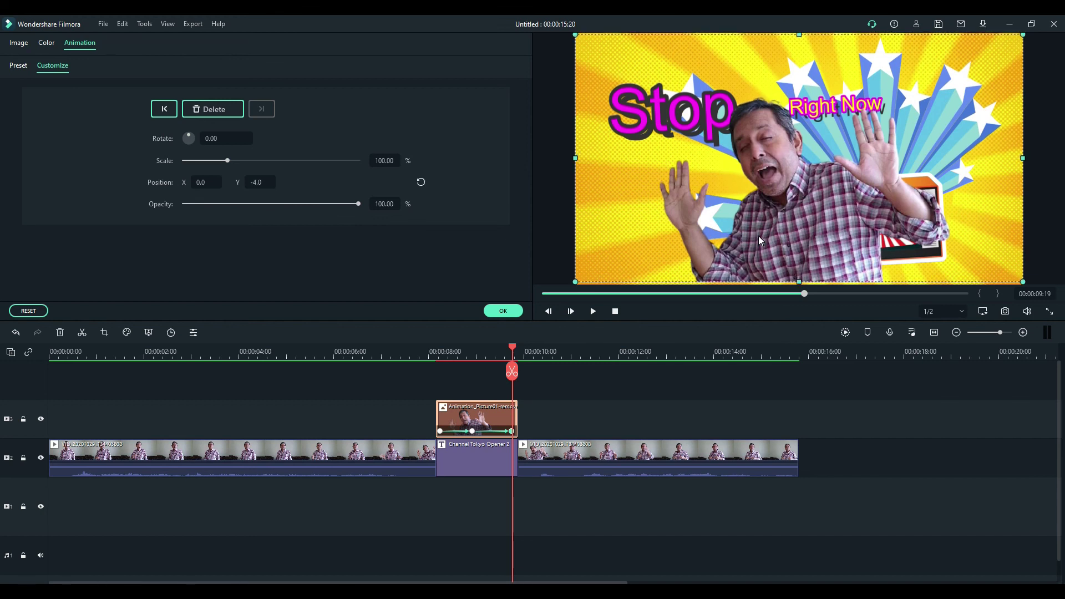
key(Down)
key(Down)
key(Down)
key(Down)
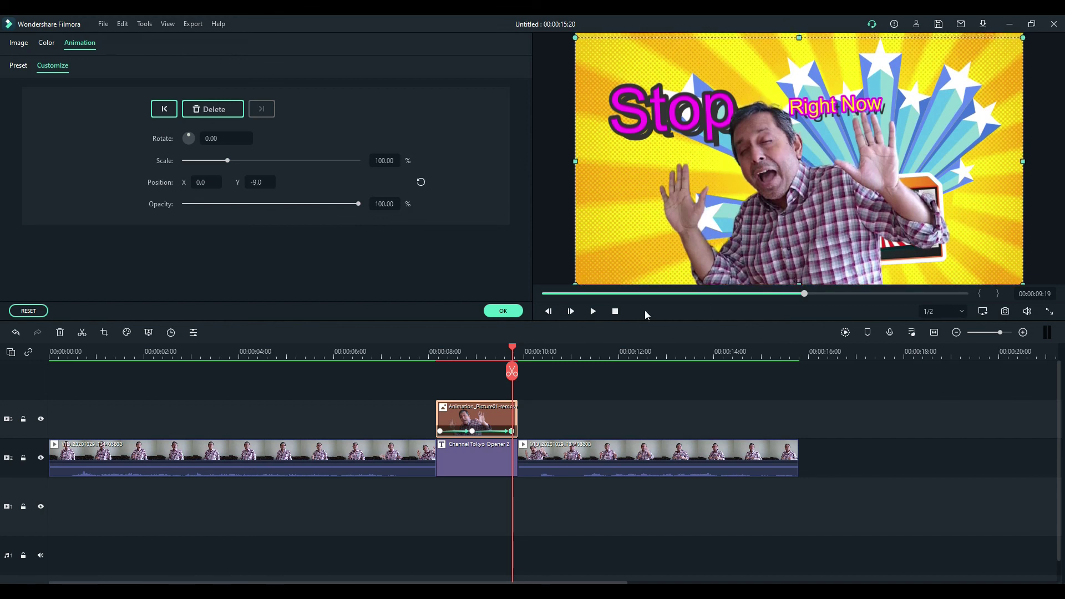
click(430, 350)
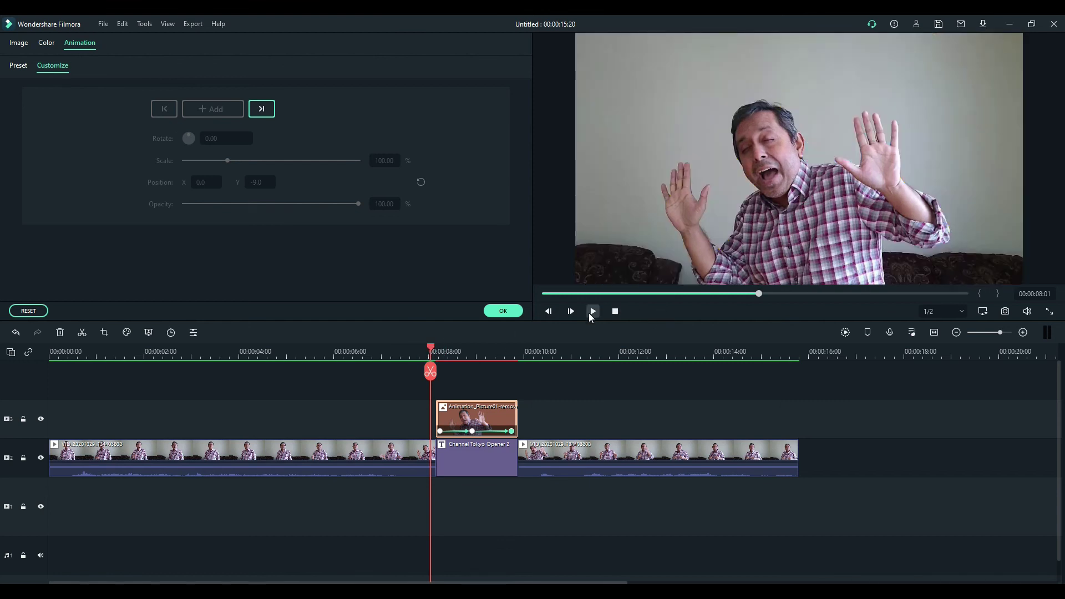
click(385, 351)
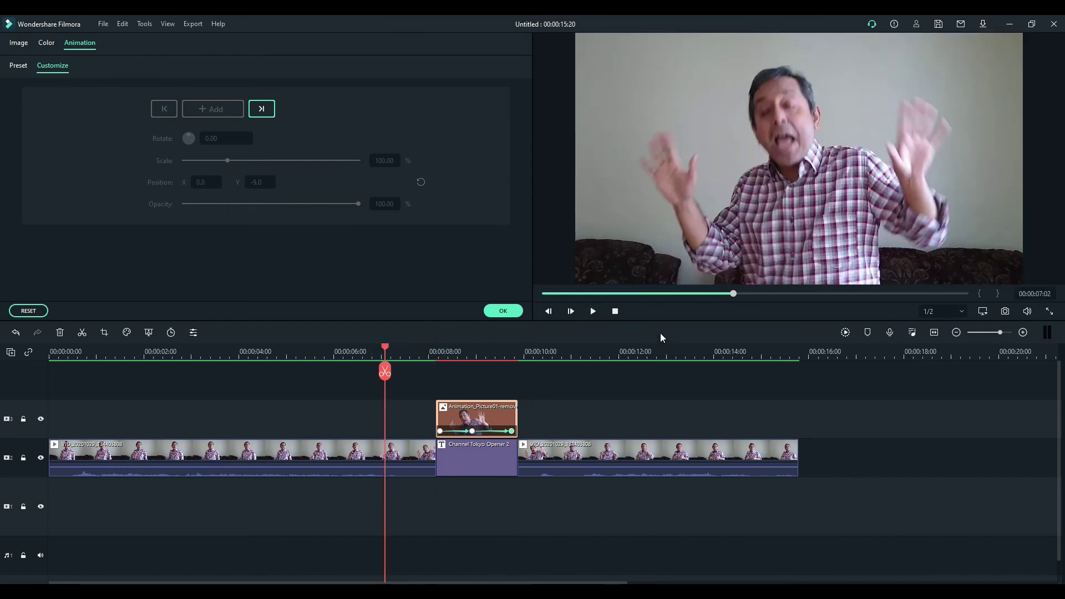
click(593, 313)
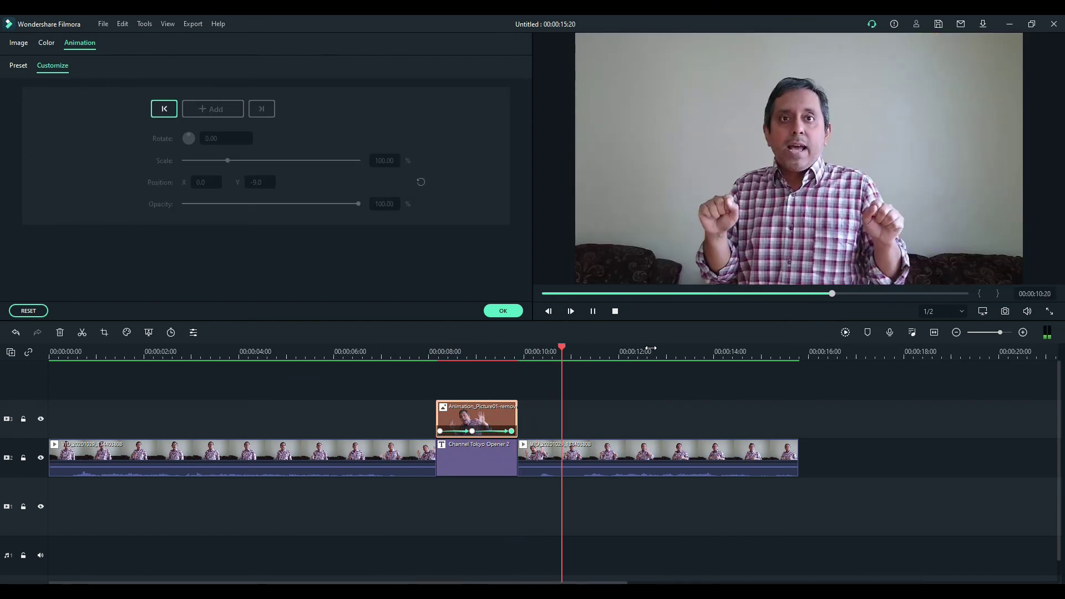
click(594, 318)
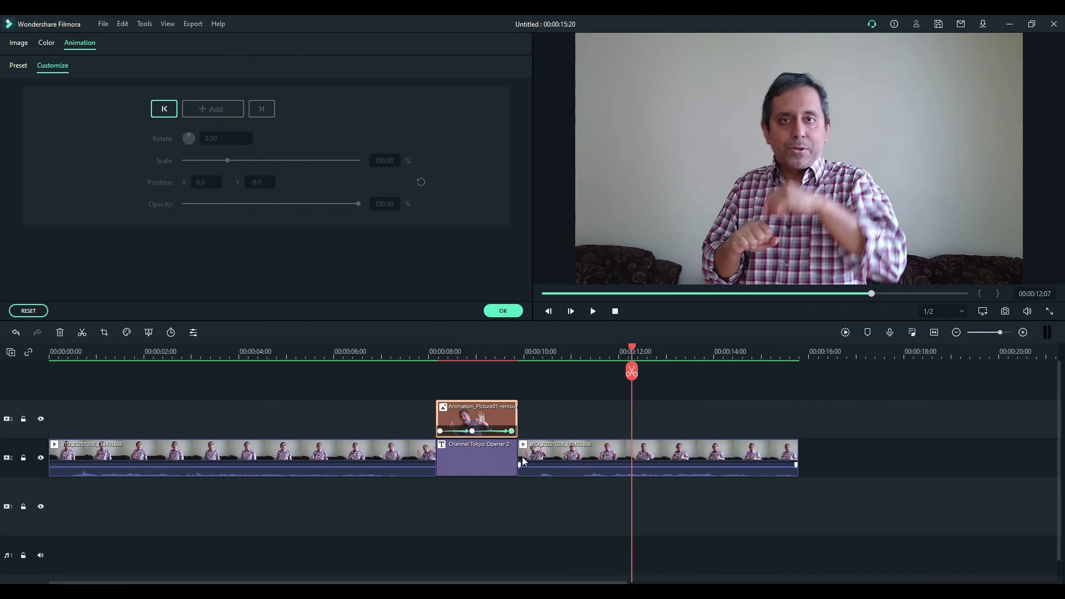
click(401, 350)
click(591, 312)
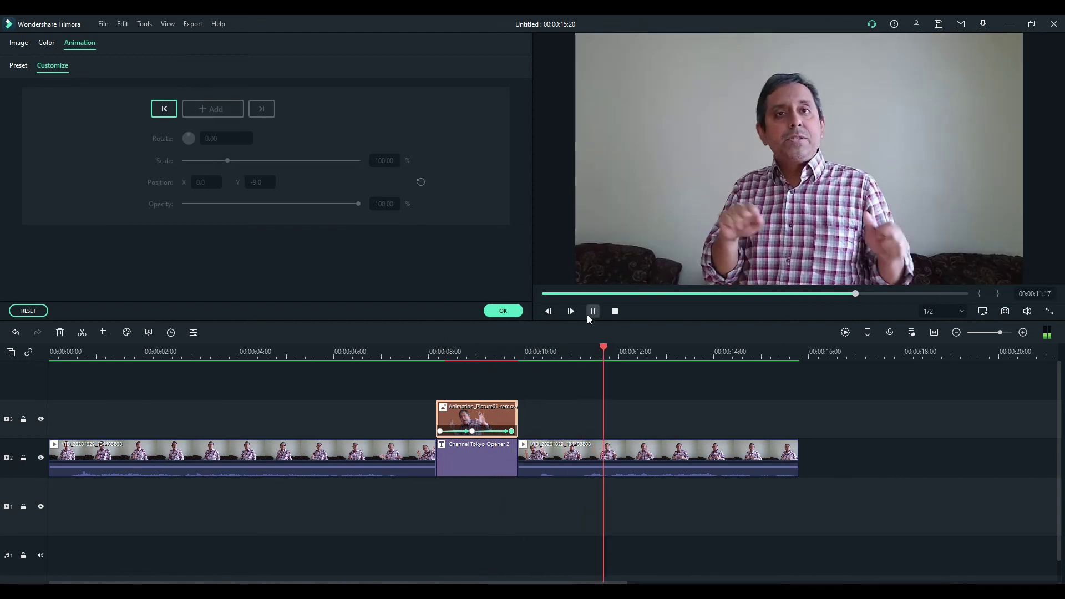
click(590, 314)
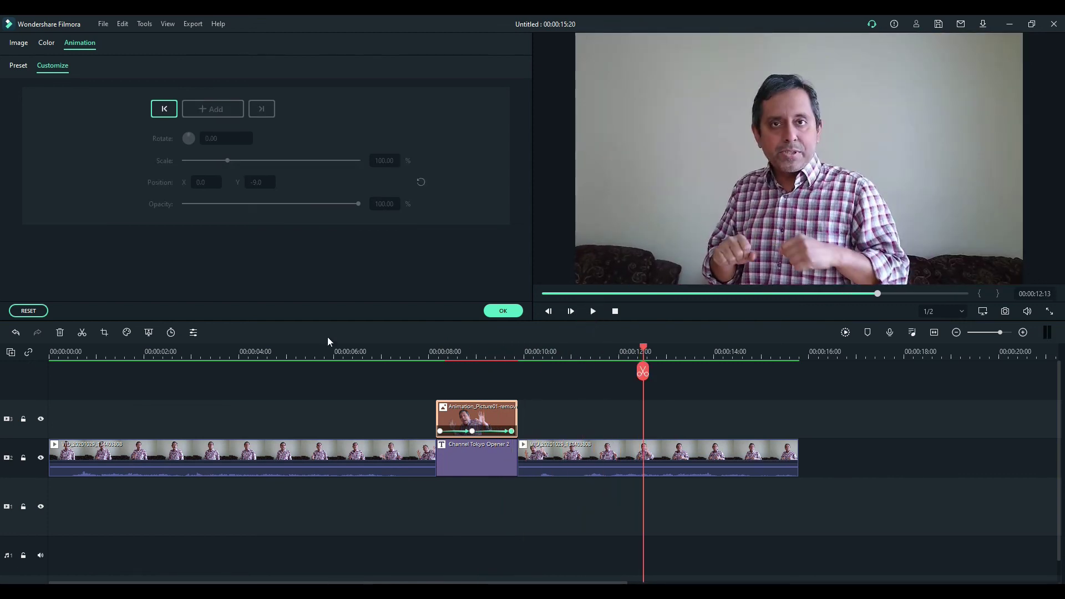
click(328, 343)
click(592, 310)
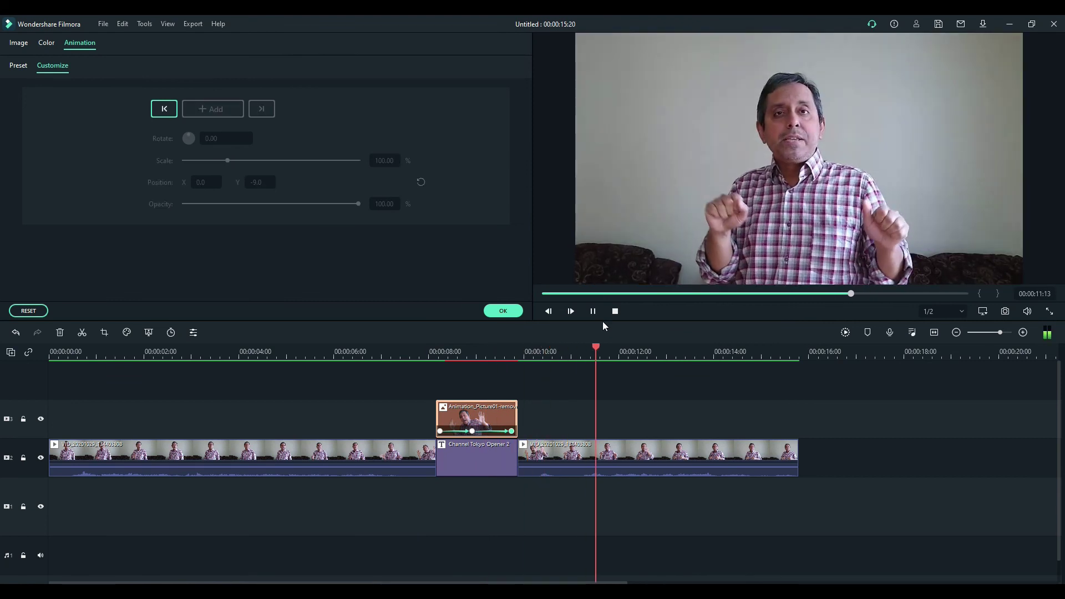
click(593, 314)
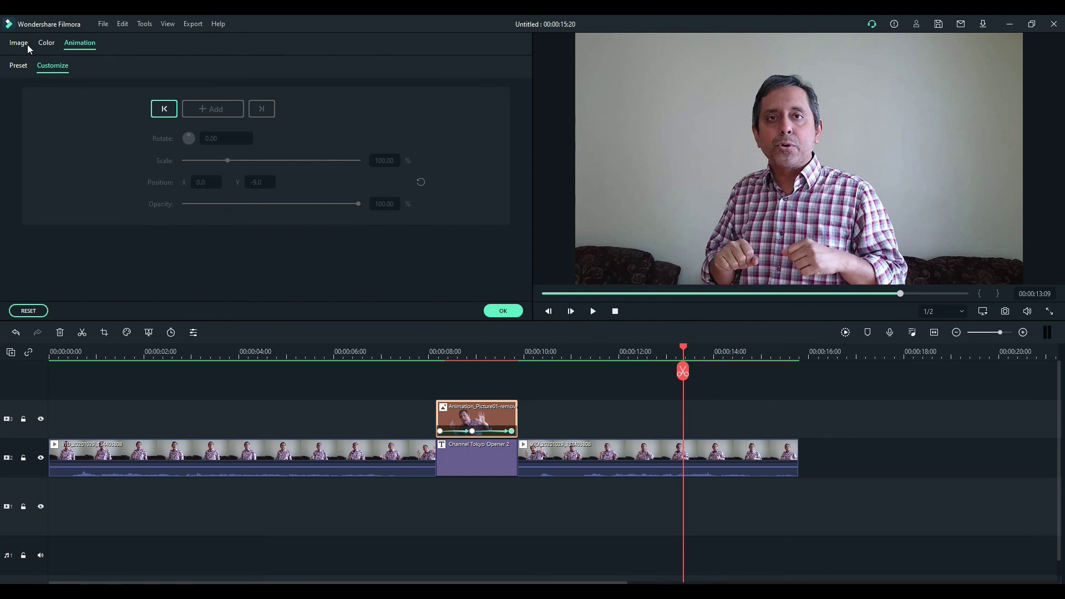
Confirm the keyframed zoom animation with OK and return to the media library
click(504, 311)
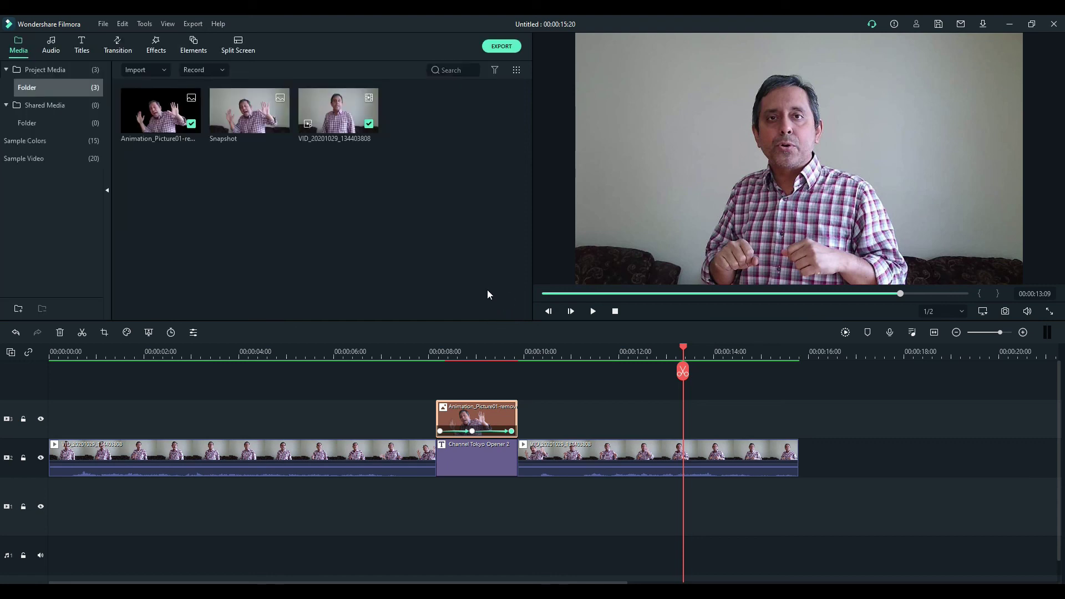